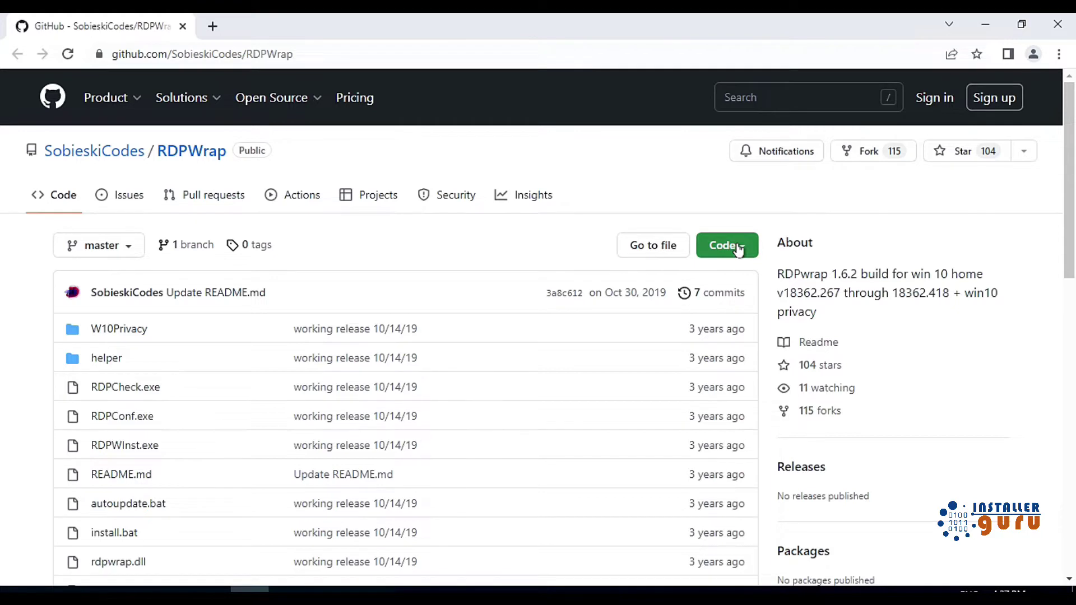
Download the repository as RDPWrap-master.zip, keep the flagged file, and show it in Downloads
{"action": "left_click", "coordinate": [738, 248]}
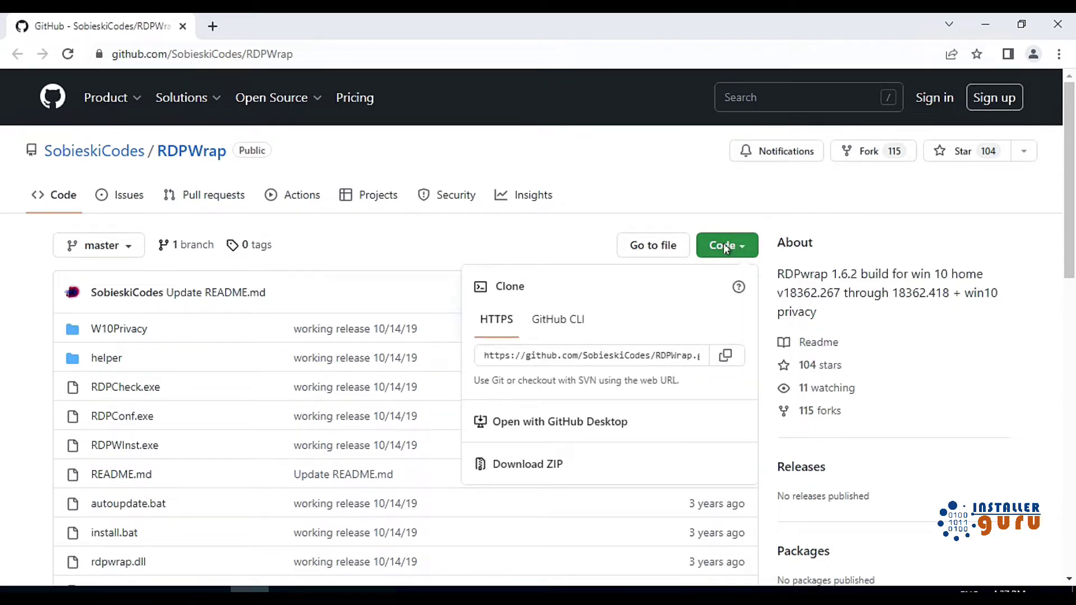
{"action": "left_click", "coordinate": [540, 470]}
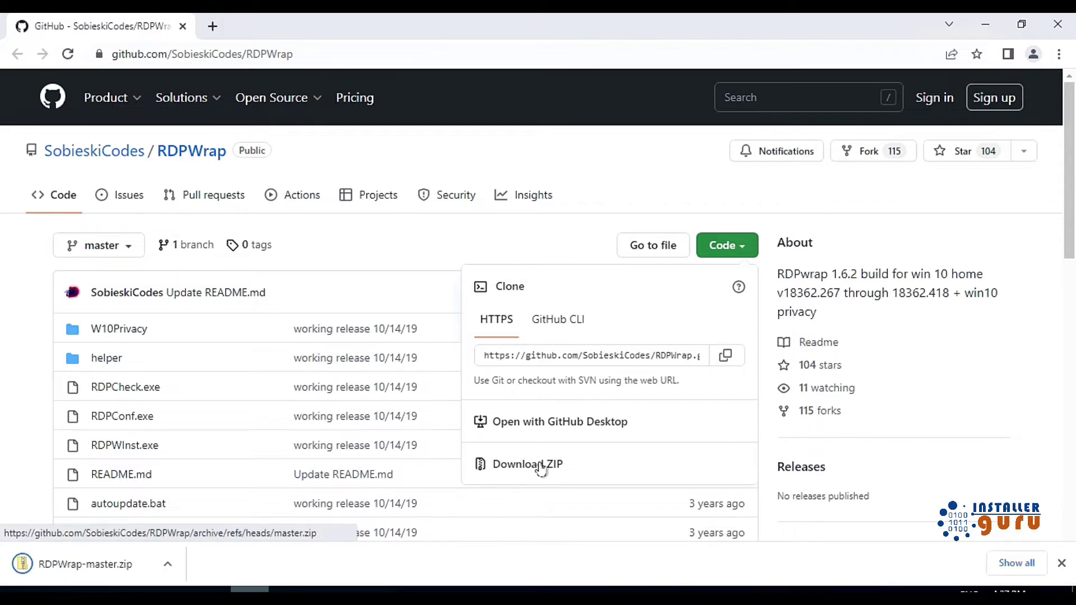
{"action": "left_click", "coordinate": [280, 563]}
{"action": "left_click", "coordinate": [1001, 567]}
{"action": "left_click", "coordinate": [504, 262]}
{"action": "left_click", "coordinate": [609, 173]}
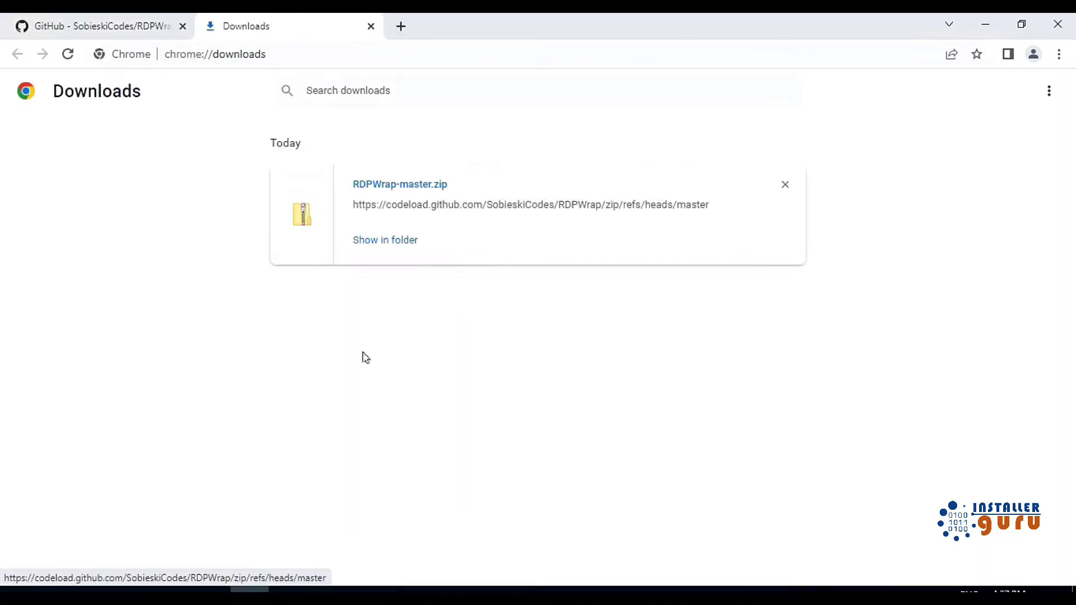
{"action": "left_click", "coordinate": [385, 240]}
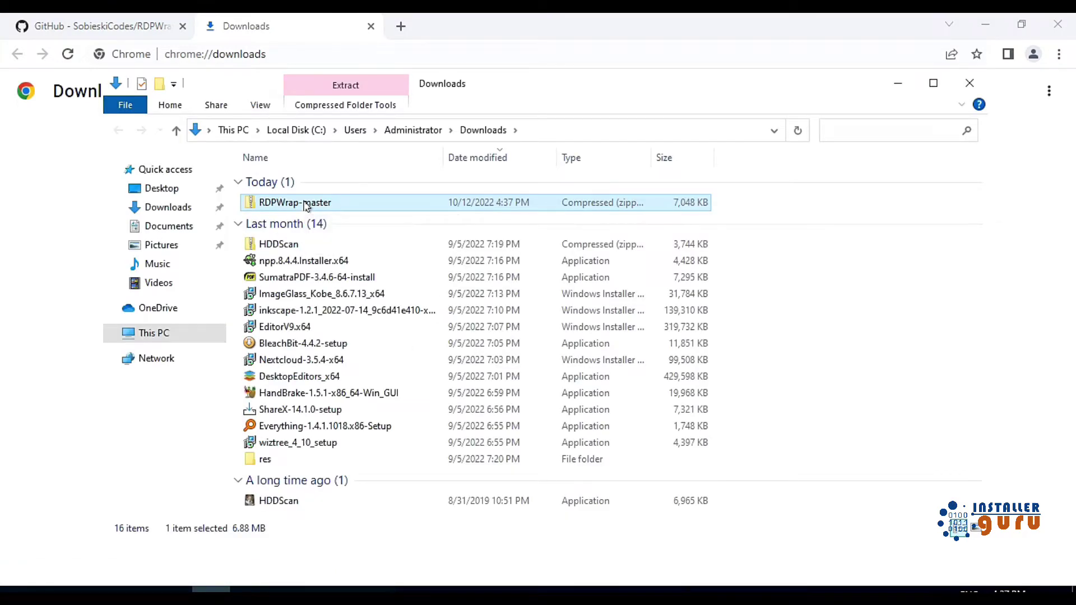
Paste the RDPWrap-master zip onto the Desktop
{"action": "left_click", "coordinate": [177, 189]}
{"action": "key", "text": "ctrl+v"}
{"action": "left_click", "coordinate": [933, 83]}
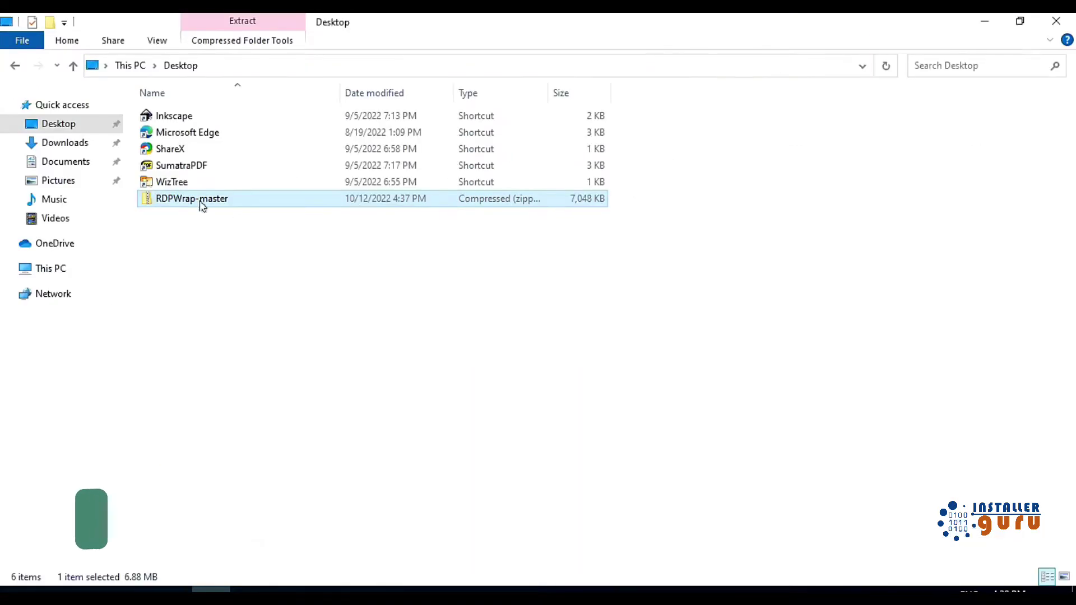
Extract RDPWrap-master.zip on the Desktop and open the extracted RDPWrap-master folder
{"action": "right_click", "coordinate": [200, 202]}
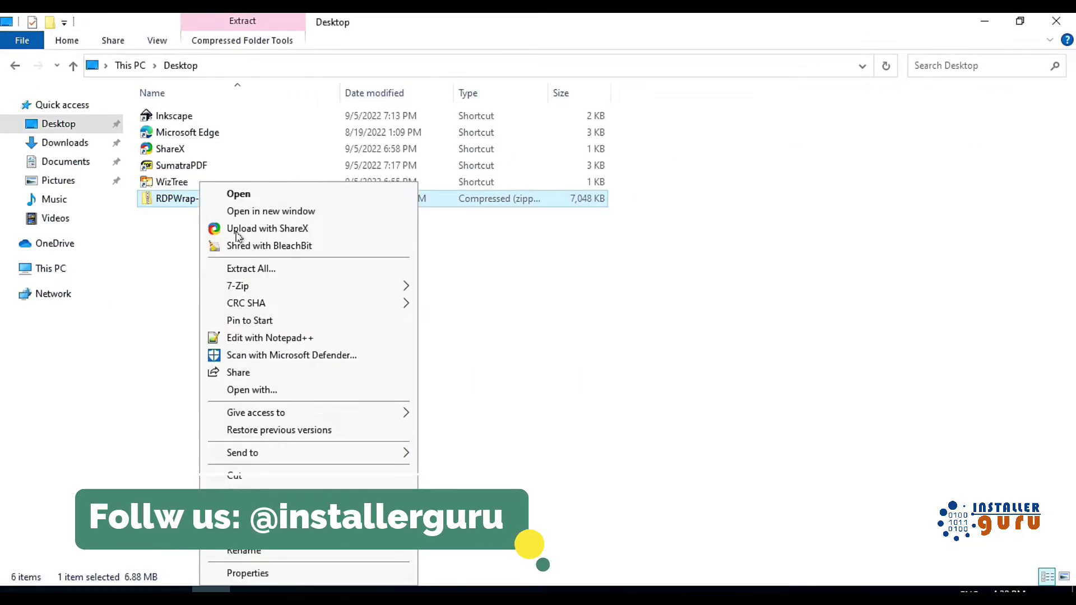
{"action": "mouse_move", "coordinate": [403, 285]}
{"action": "left_click", "coordinate": [493, 339]}
{"action": "left_click", "coordinate": [260, 297]}
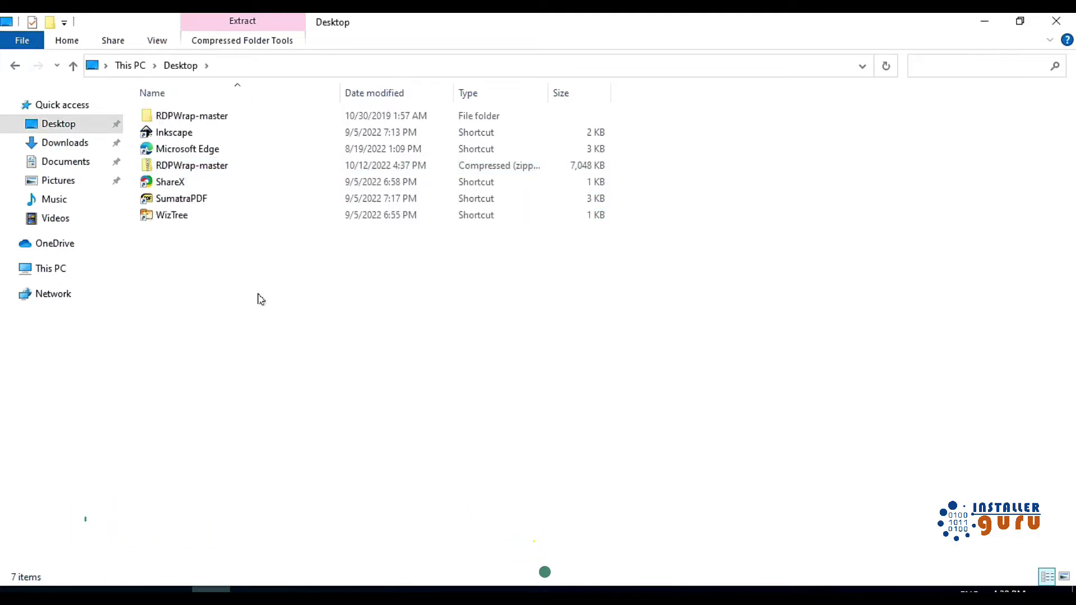
{"action": "double_click", "coordinate": [204, 117]}
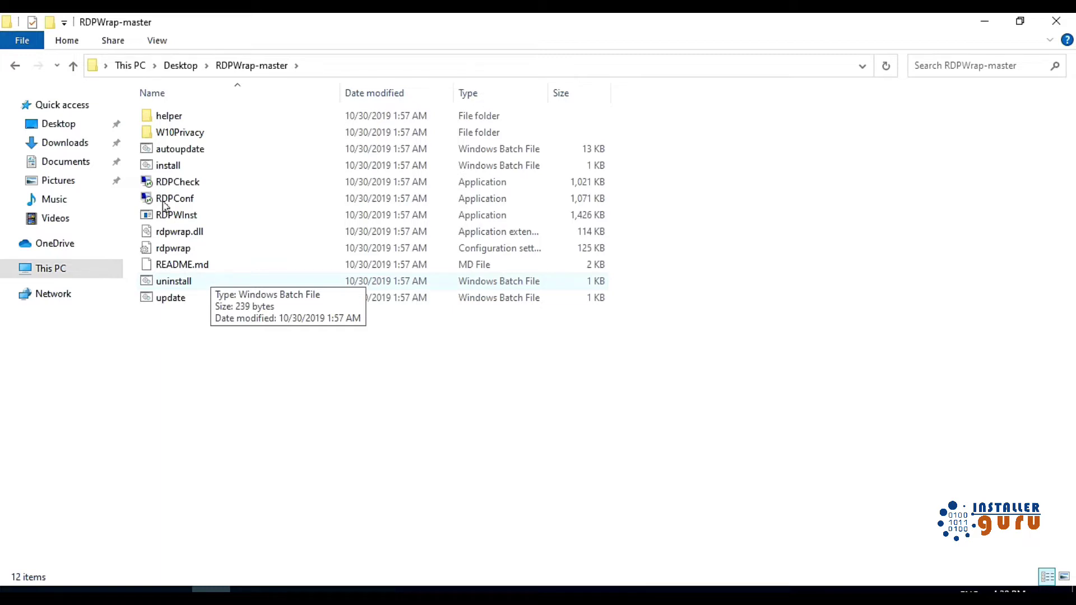
Run install.bat as administrator until it reports successfully installed, then close the console
{"action": "right_click", "coordinate": [200, 166]}
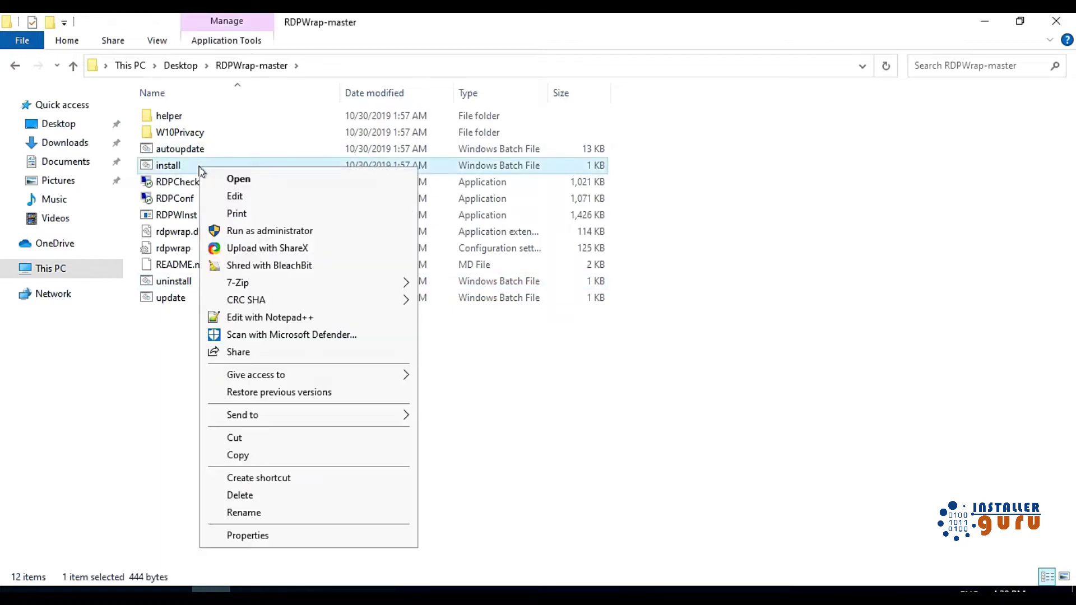
{"action": "left_click", "coordinate": [267, 233]}
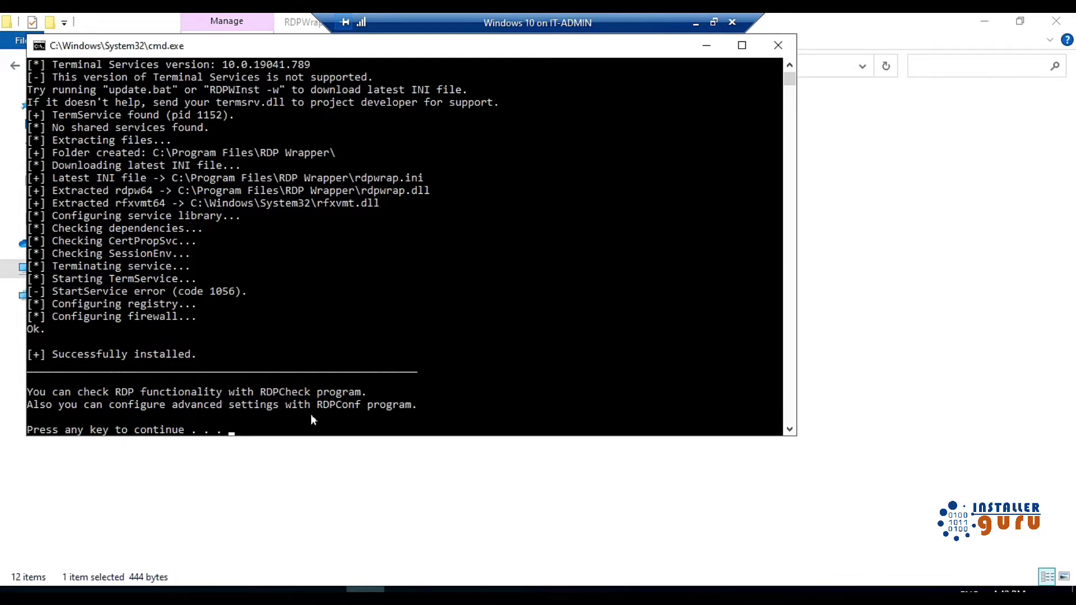
{"action": "key", "text": "Return"}
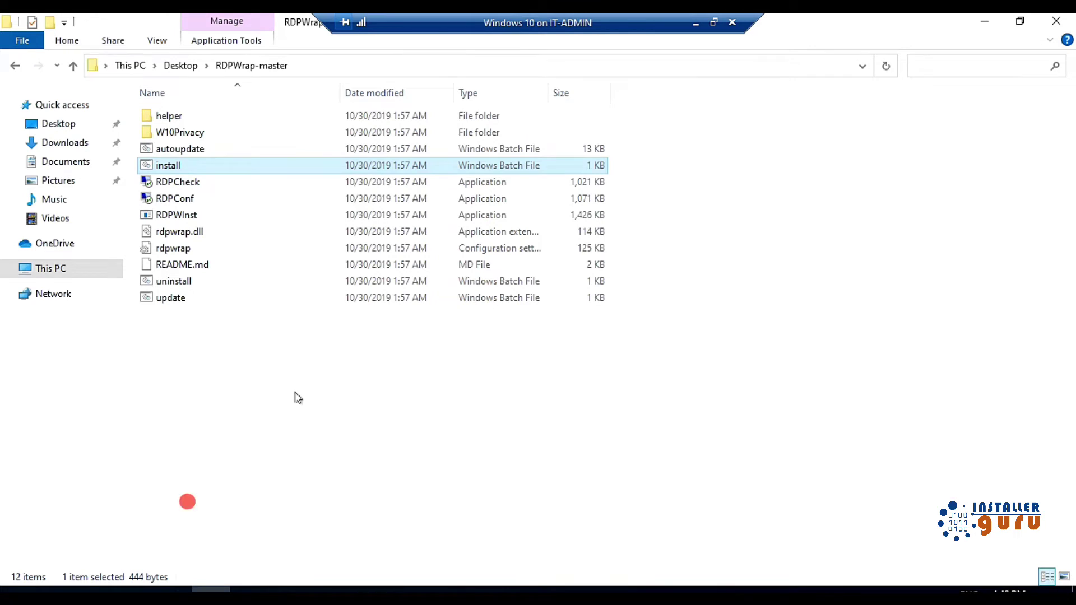
In RDPConf, enable 'Allow to start custom programs' with RDP port 3333 and save with OK
{"action": "left_click", "coordinate": [295, 396]}
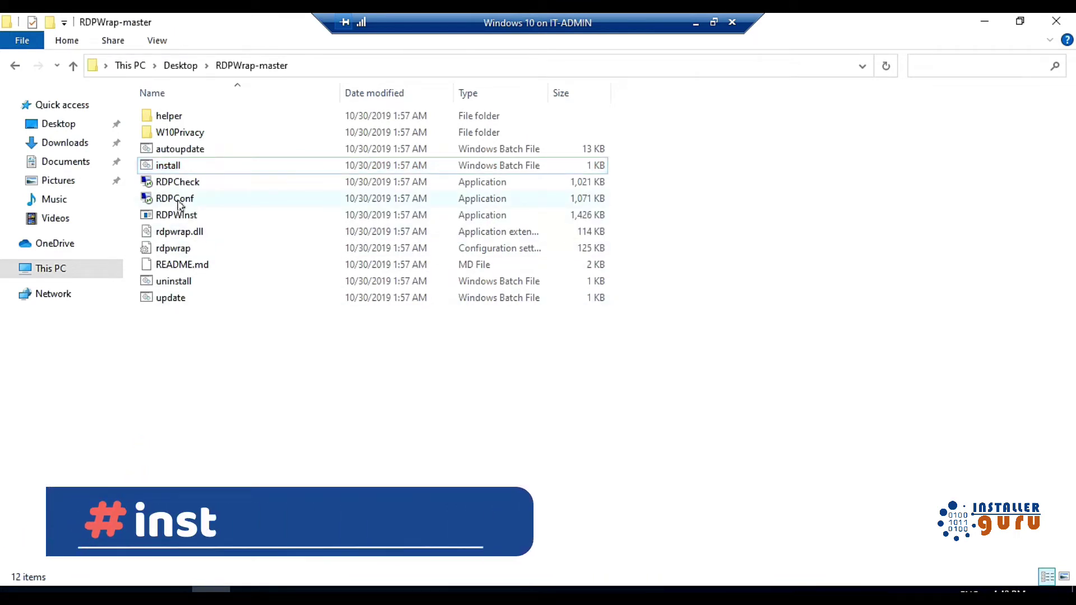
{"action": "left_click", "coordinate": [178, 183]}
{"action": "left_click", "coordinate": [181, 200]}
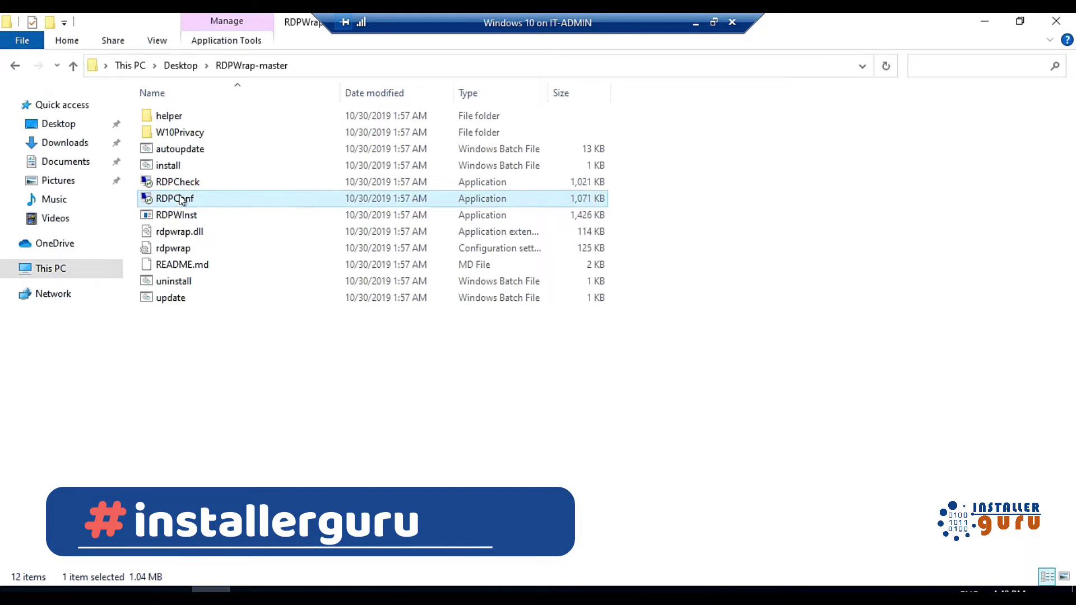
{"action": "double_click", "coordinate": [181, 200]}
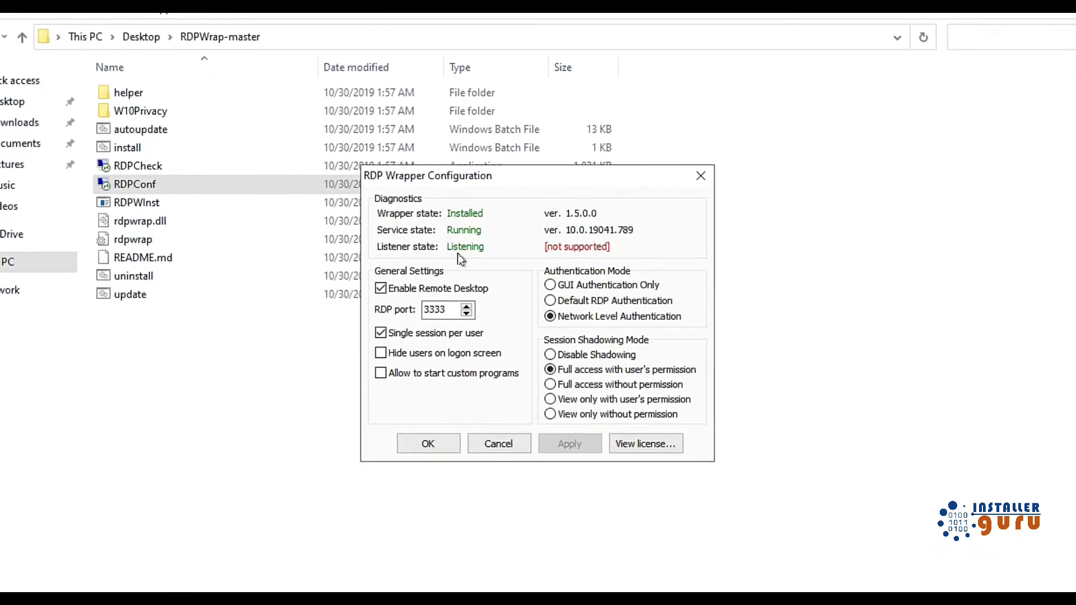
{"action": "left_click", "coordinate": [432, 309]}
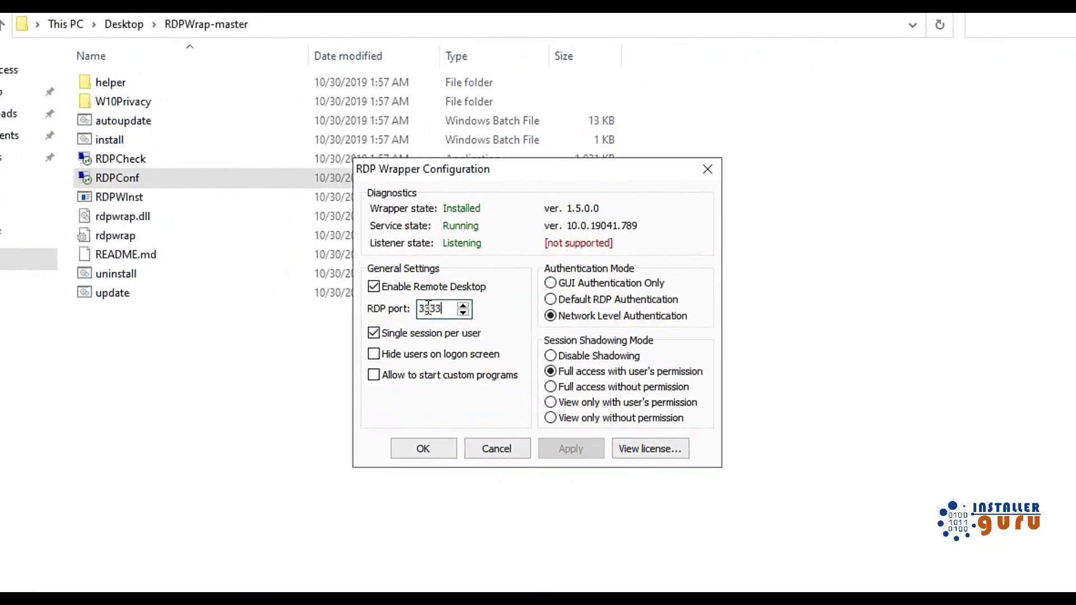
{"action": "double_click", "coordinate": [428, 308]}
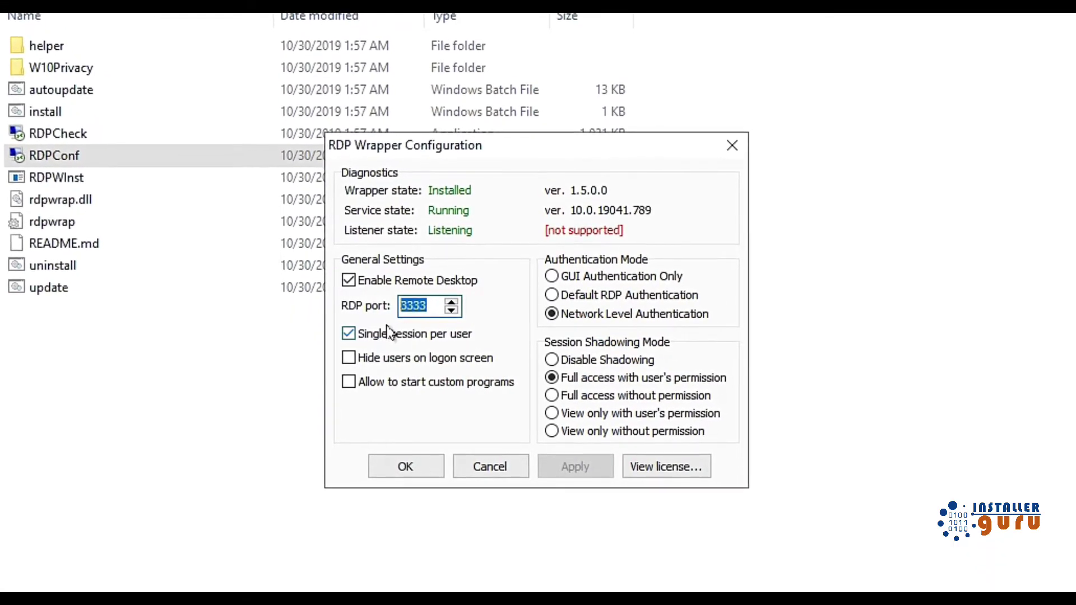
{"action": "left_click", "coordinate": [373, 383]}
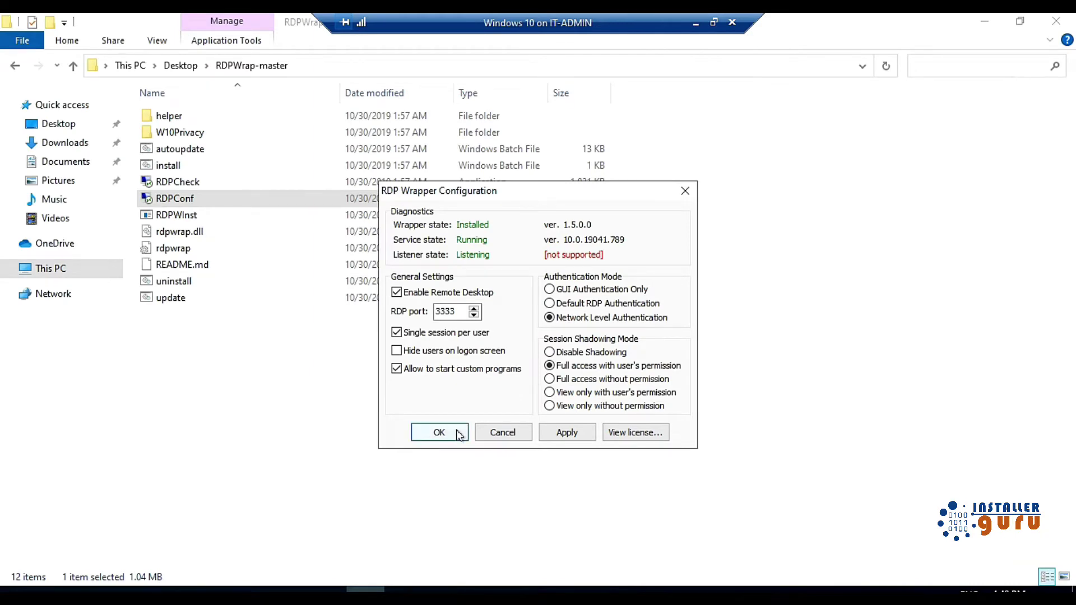
{"action": "left_click", "coordinate": [457, 433]}
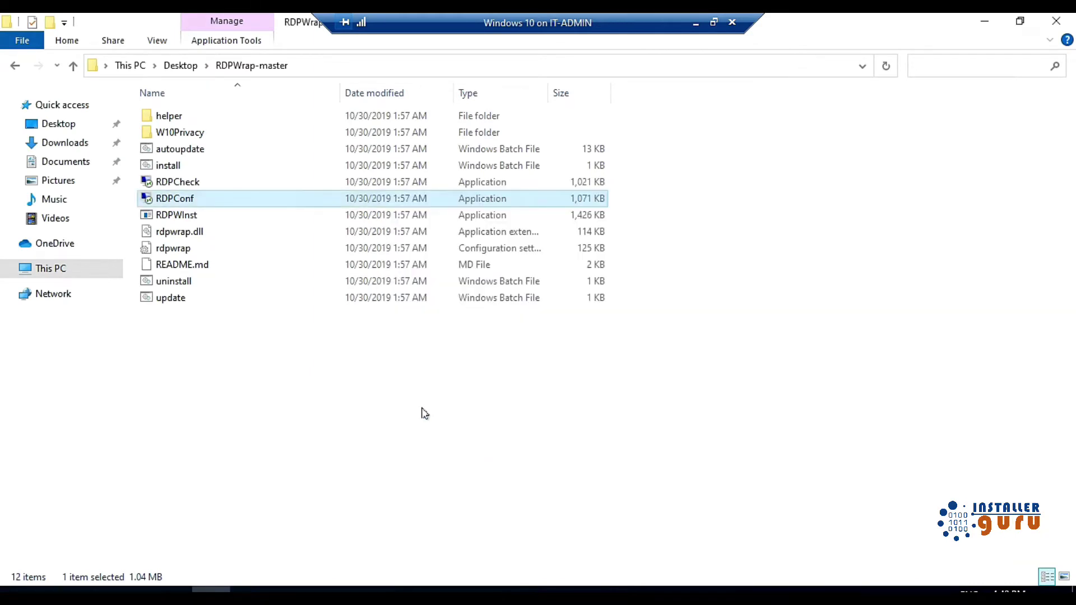
Select all RDPWrap-master files and navigate to C:\Program Files\RDP Wrapper
{"action": "left_click", "coordinate": [379, 372]}
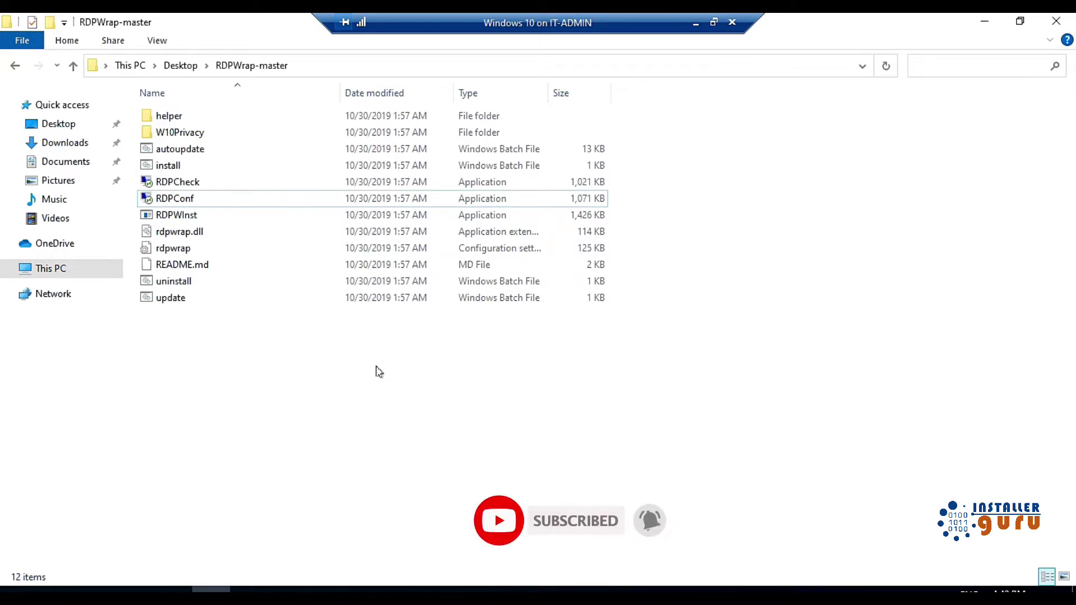
{"action": "key", "text": "ctrl+a"}
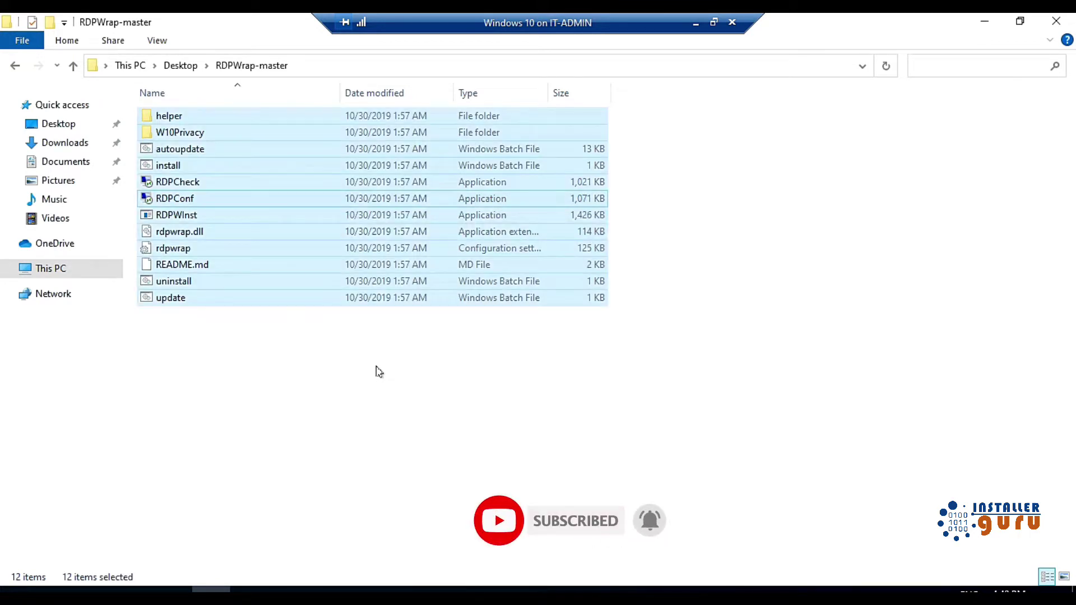
{"action": "left_click", "coordinate": [110, 268]}
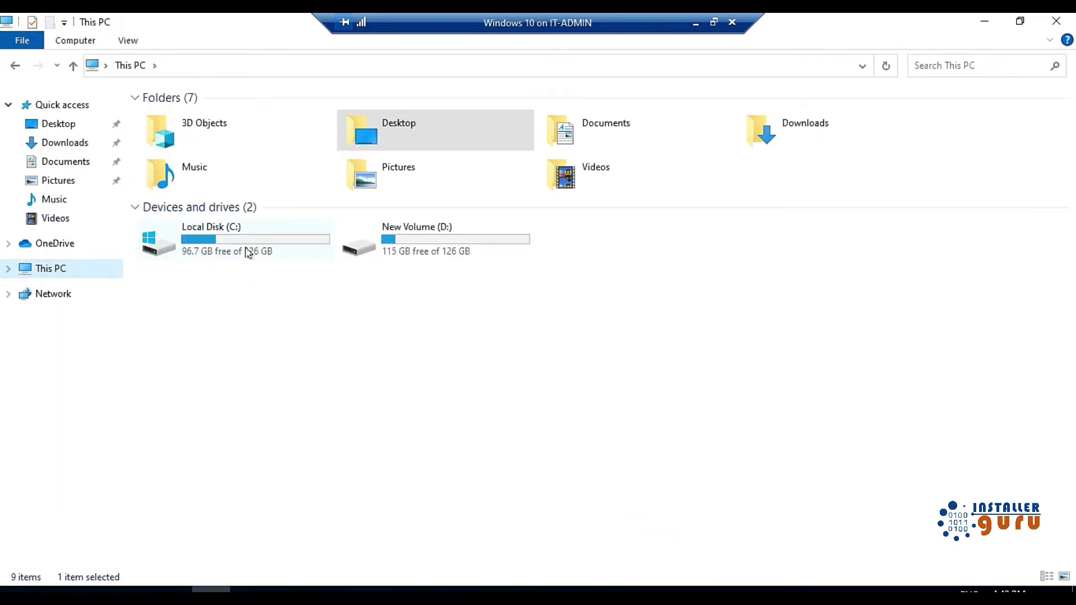
{"action": "double_click", "coordinate": [248, 253]}
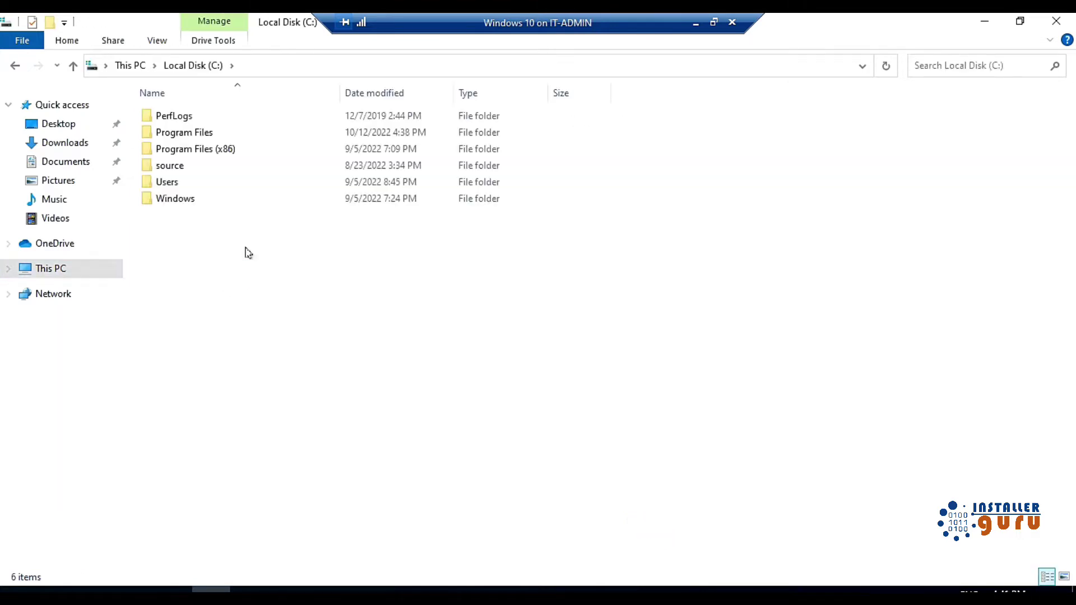
{"action": "double_click", "coordinate": [205, 134]}
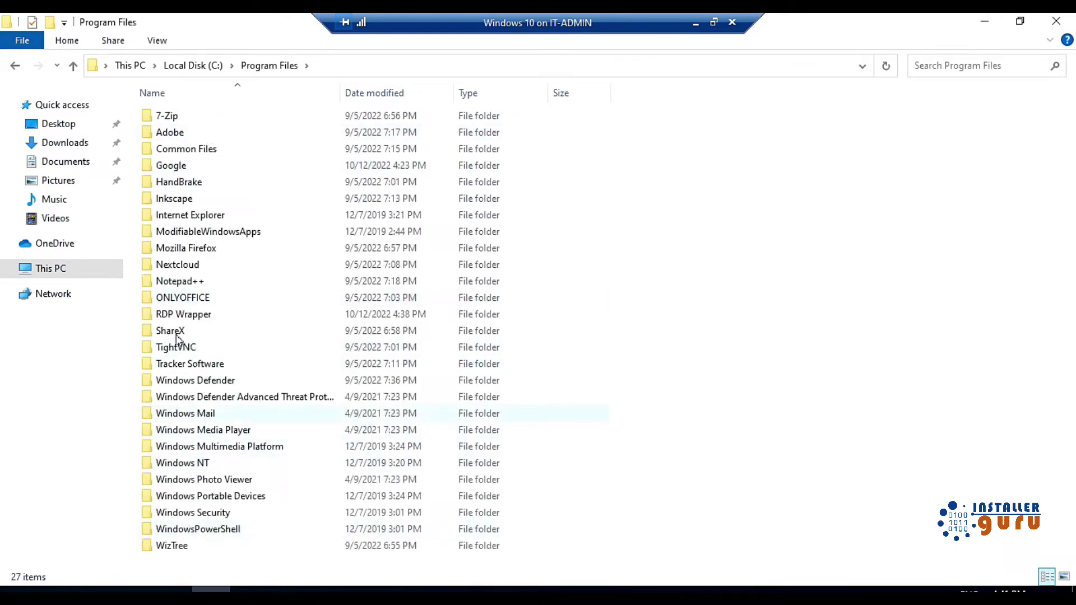
{"action": "double_click", "coordinate": [189, 315]}
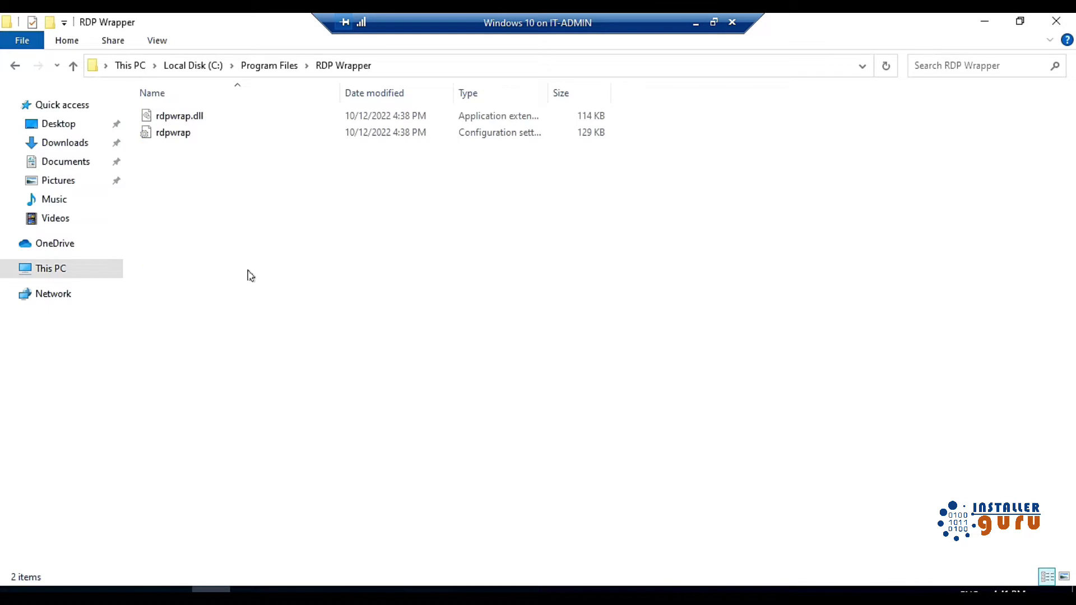
Paste the files into RDP Wrapper, replacing existing ones and skipping the in-use file, then select rdpwrap
{"action": "key", "text": "ctrl+v"}
{"action": "left_click", "coordinate": [448, 181]}
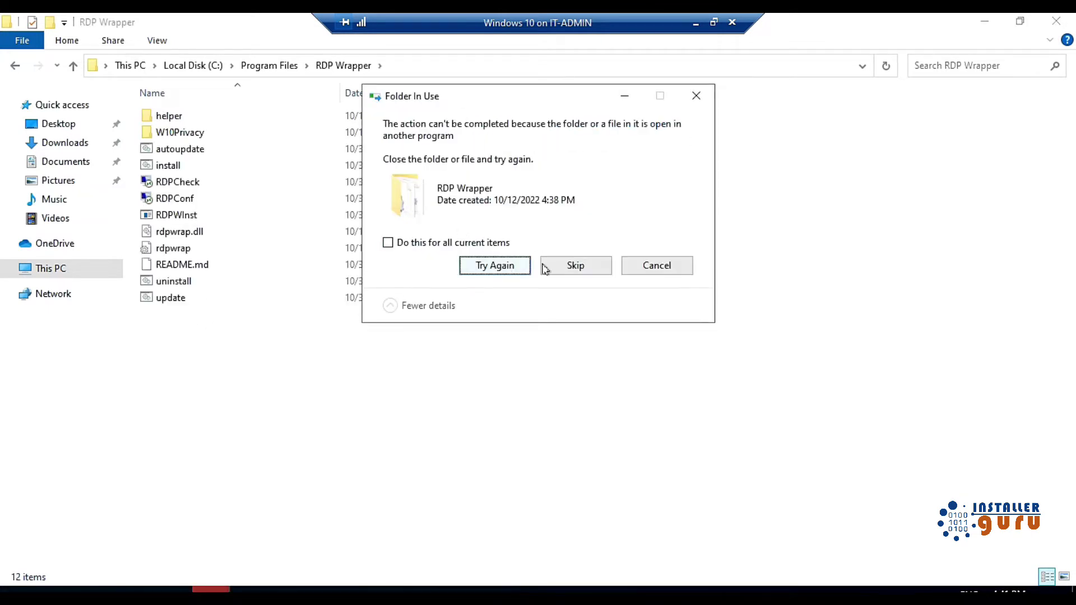
{"action": "left_click", "coordinate": [570, 267]}
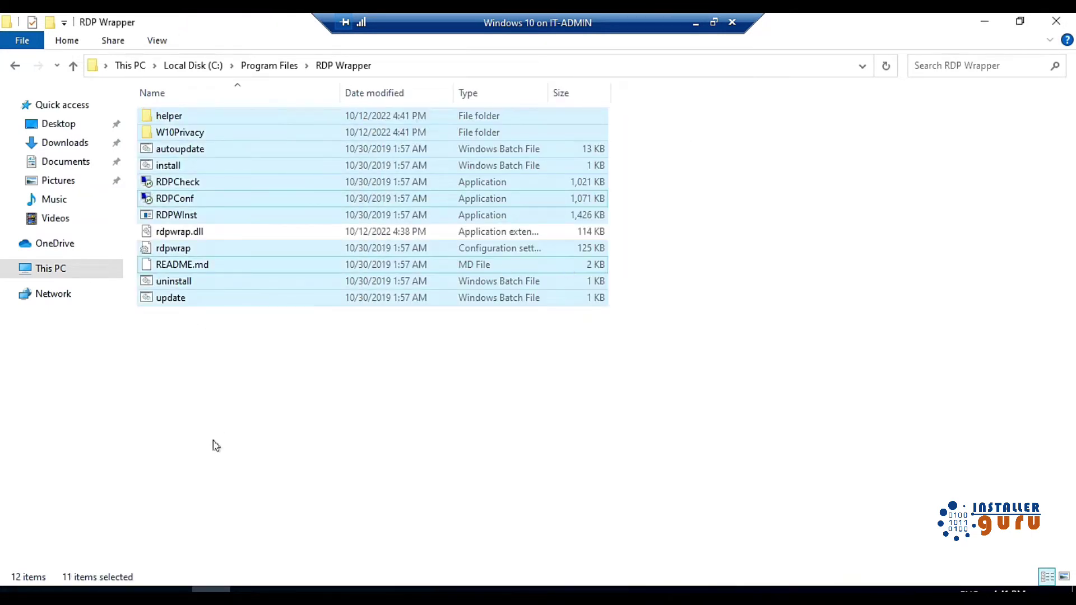
{"action": "left_click", "coordinate": [199, 379]}
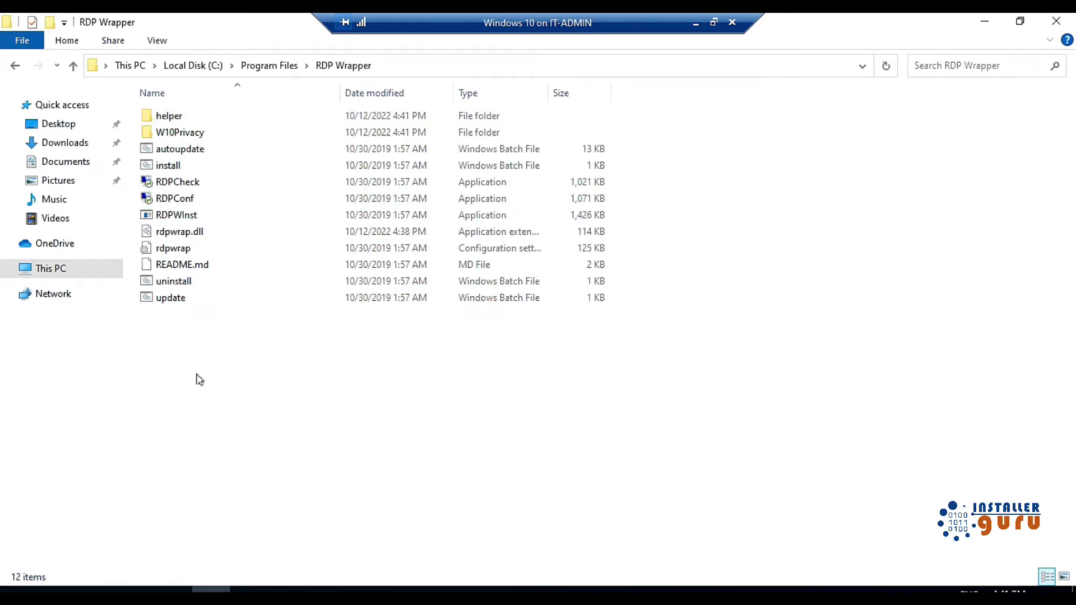
{"action": "left_click", "coordinate": [177, 254]}
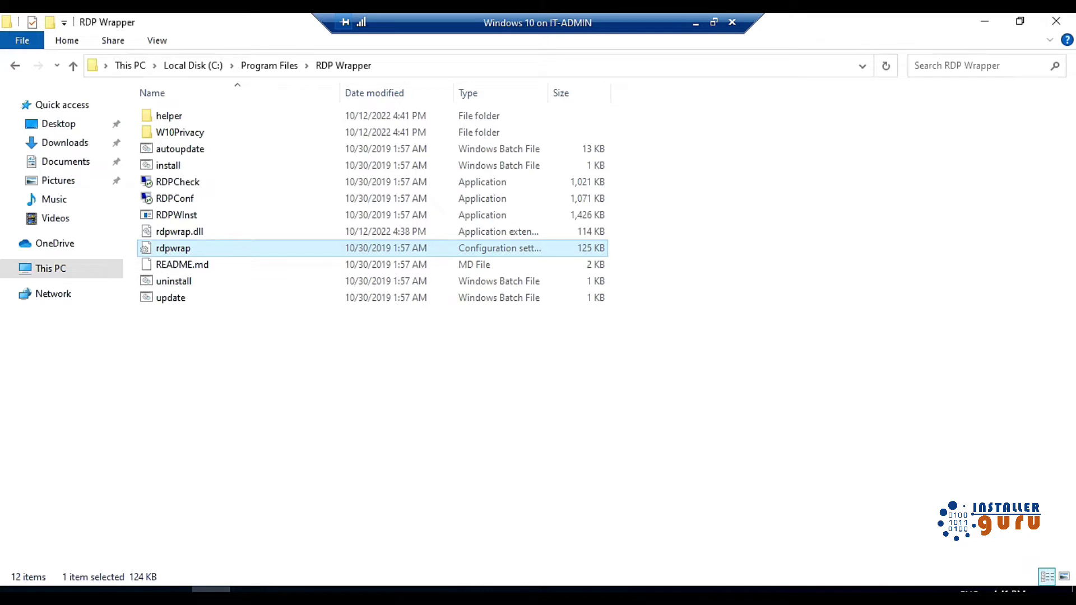
Close the Downloads tab and open the original stascorp rdpwrap repository in a new tab
{"action": "mouse_move", "coordinate": [249, 588]}
{"action": "left_click", "coordinate": [272, 527]}
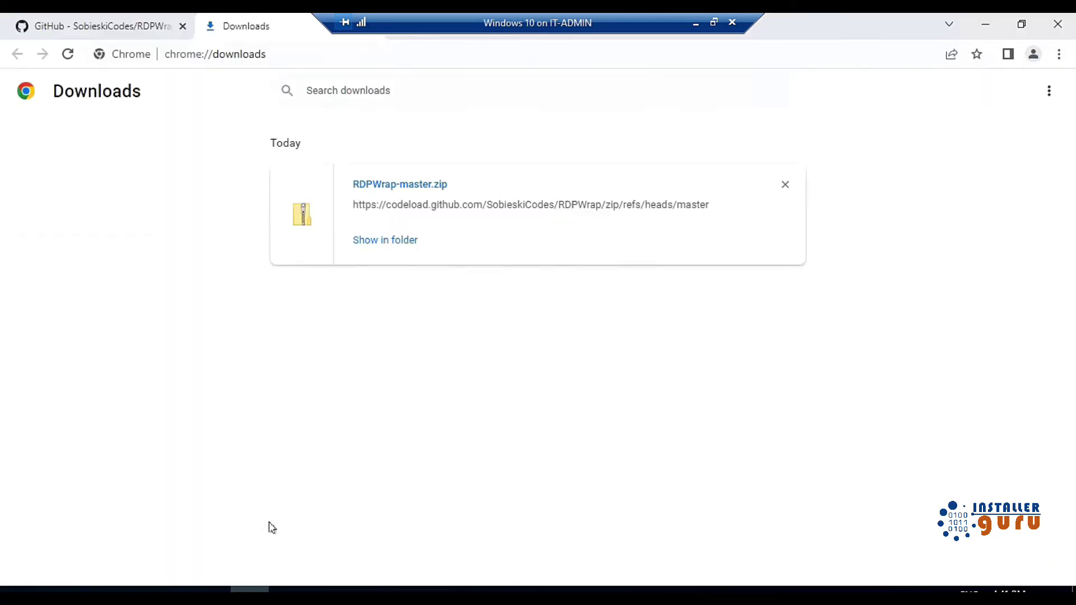
{"action": "key", "text": "ctrl+w"}
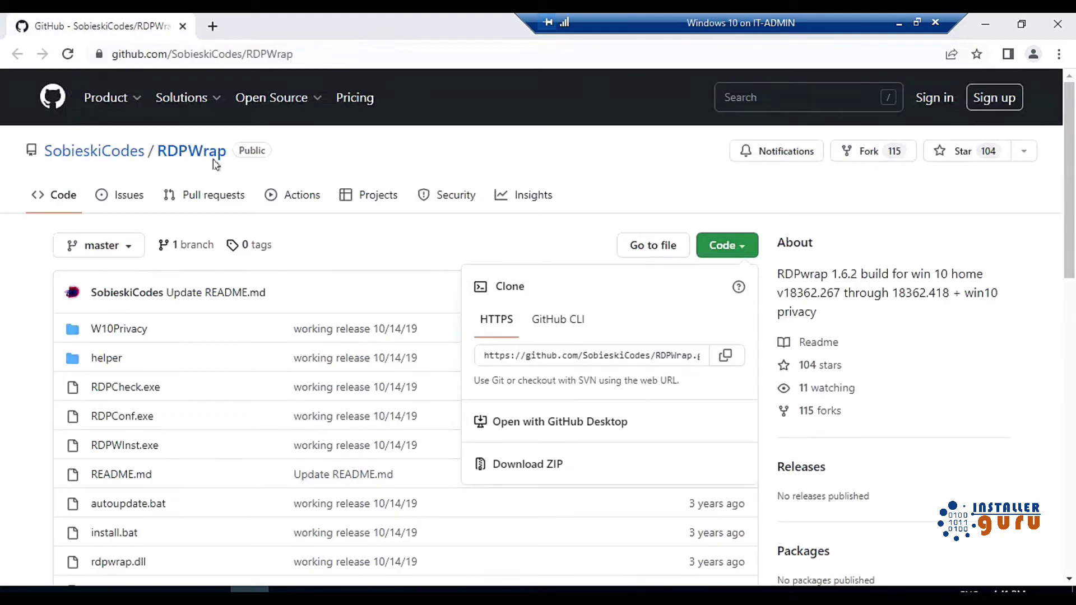
{"action": "left_click", "coordinate": [17, 348]}
{"action": "scroll", "coordinate": [34, 333], "scroll_direction": "down", "scroll_amount": 10}
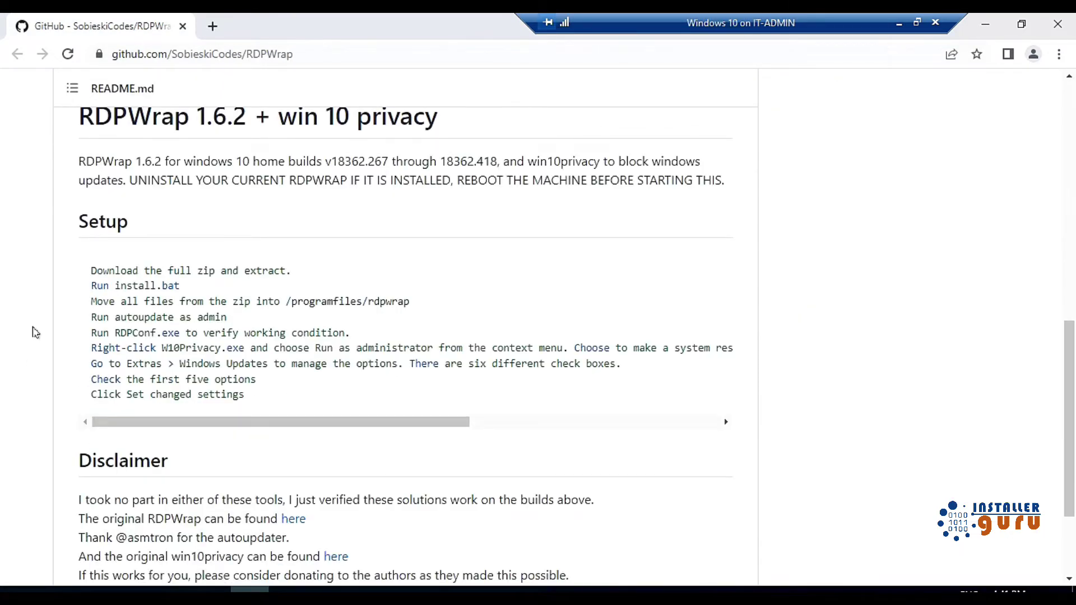
{"action": "scroll", "coordinate": [35, 333], "scroll_direction": "down", "scroll_amount": 3}
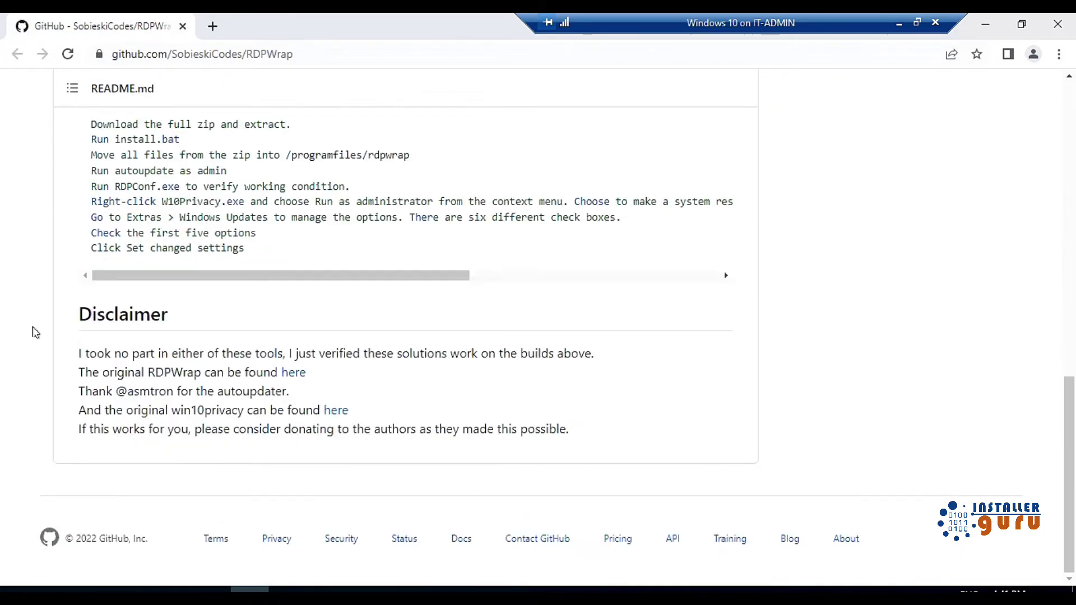
{"action": "right_click", "coordinate": [295, 378]}
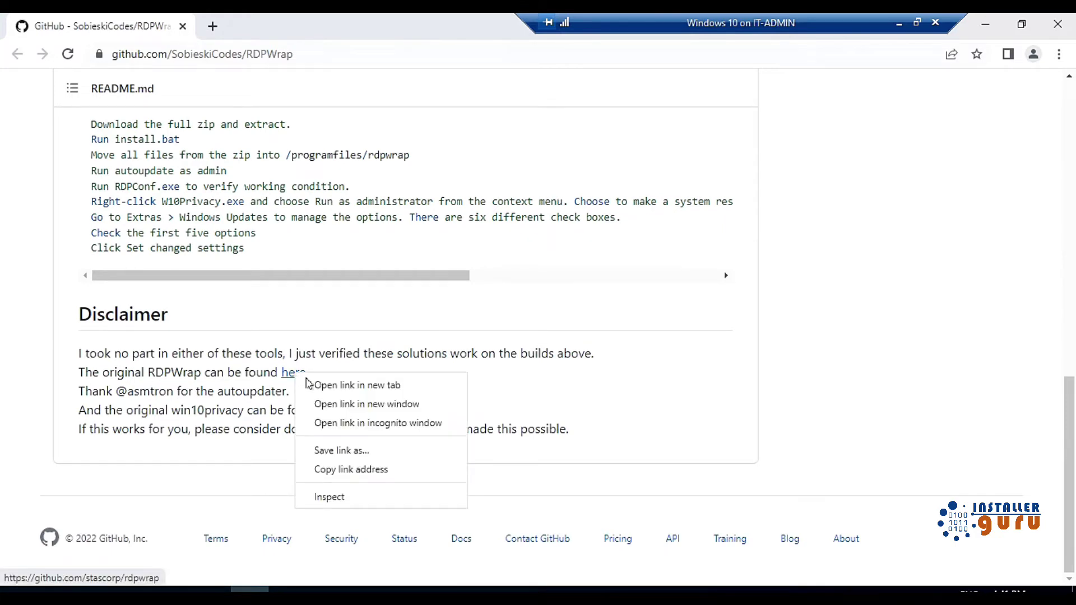
{"action": "left_click", "coordinate": [350, 387]}
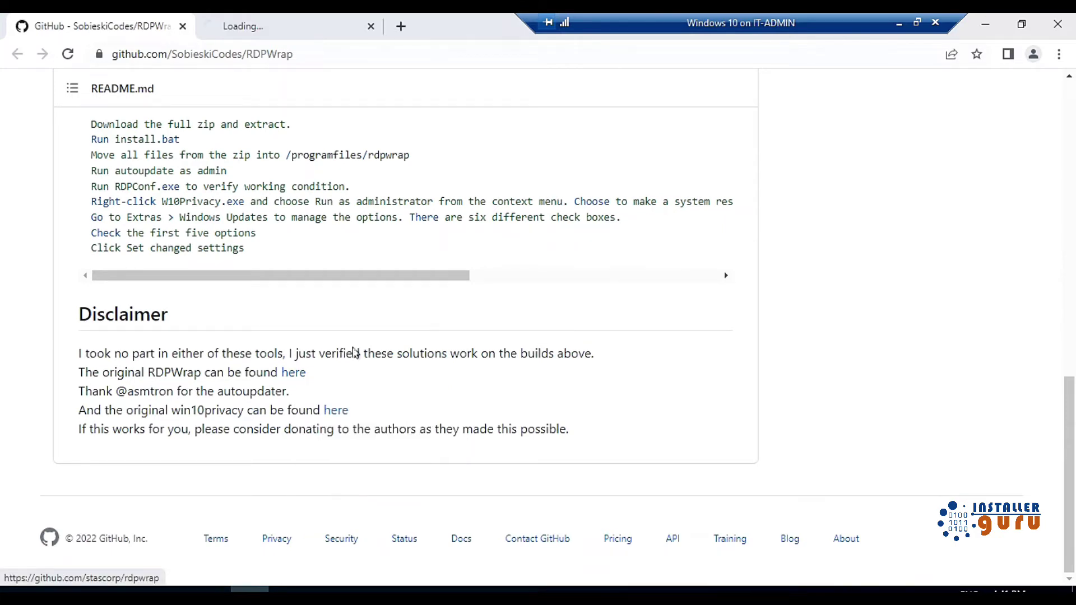
{"action": "left_click", "coordinate": [292, 27]}
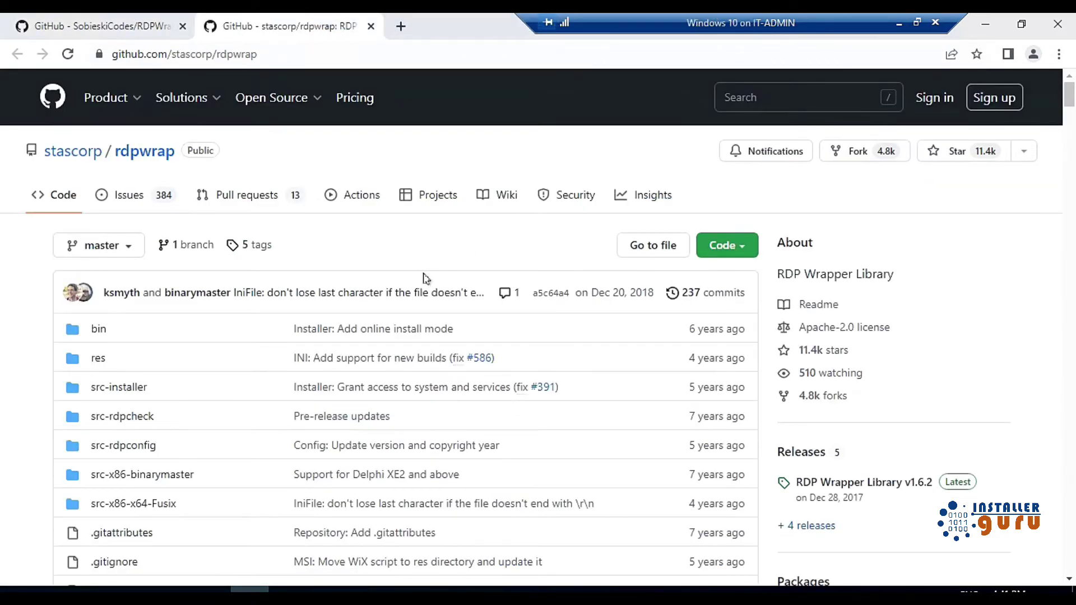
Open the latest rdpwrap.ini link in a new tab and copy its raw contents
{"action": "scroll", "coordinate": [224, 342], "scroll_direction": "down", "scroll_amount": 10}
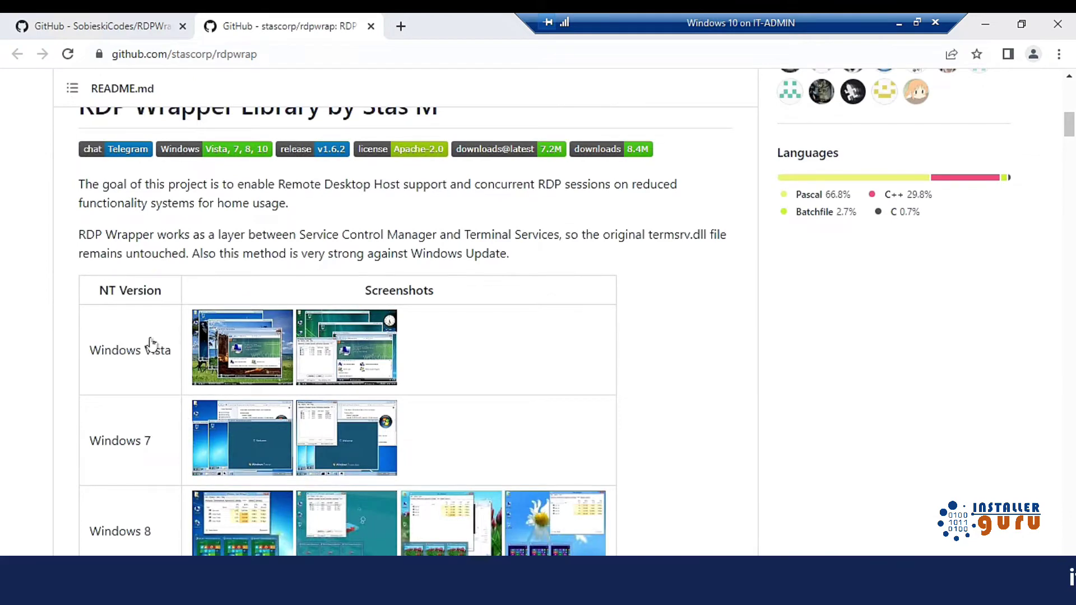
{"action": "scroll", "coordinate": [163, 344], "scroll_direction": "down", "scroll_amount": 15}
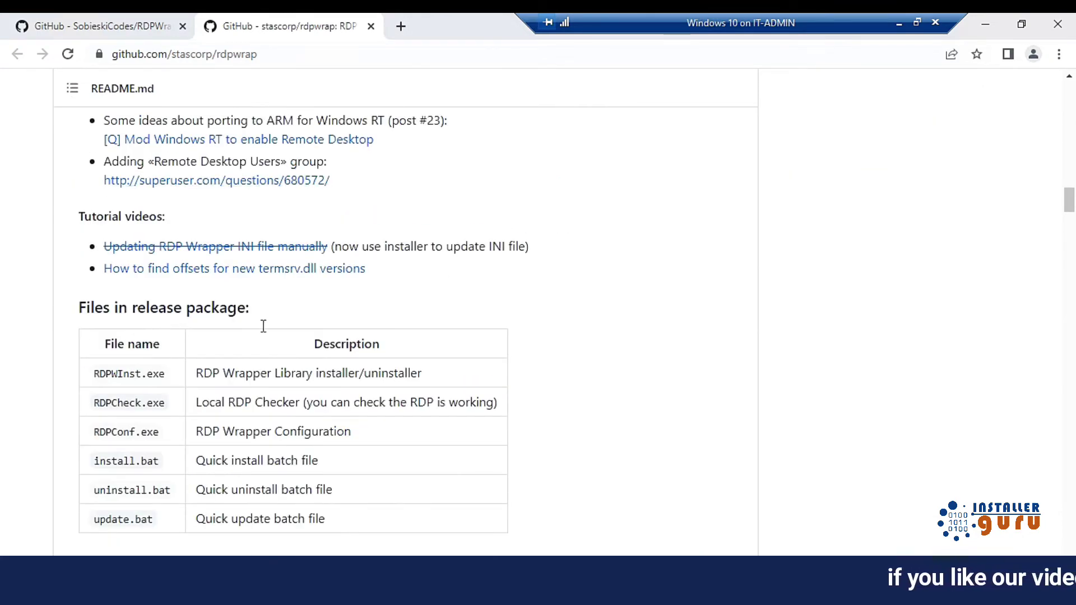
{"action": "scroll", "coordinate": [264, 327], "scroll_direction": "down", "scroll_amount": 7}
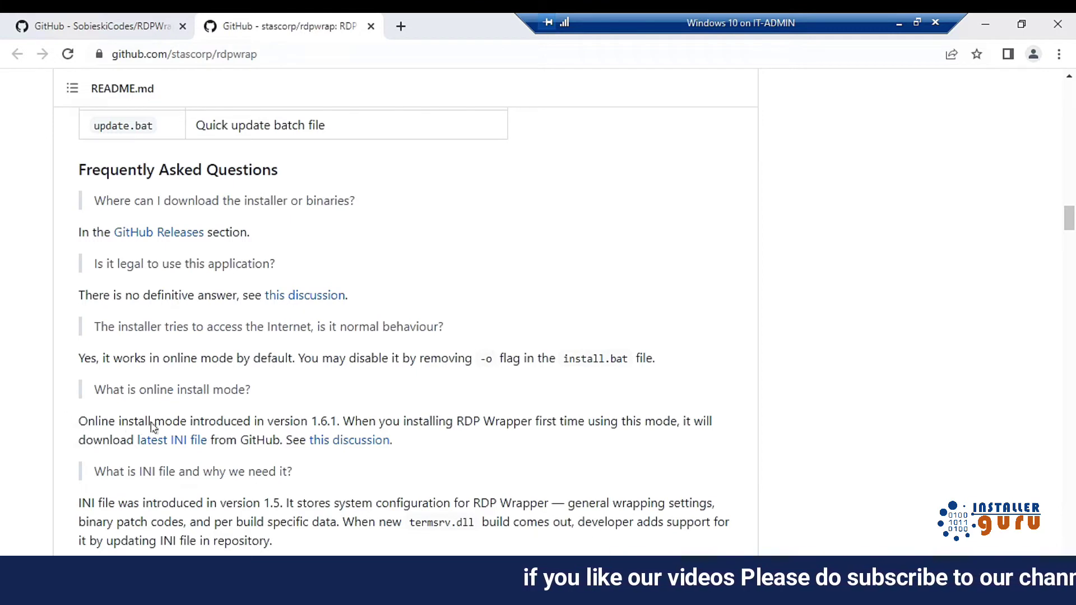
{"action": "left_click_drag", "start_coordinate": [79, 422], "coordinate": [189, 422]}
{"action": "left_click_drag", "start_coordinate": [116, 448], "coordinate": [163, 439]}
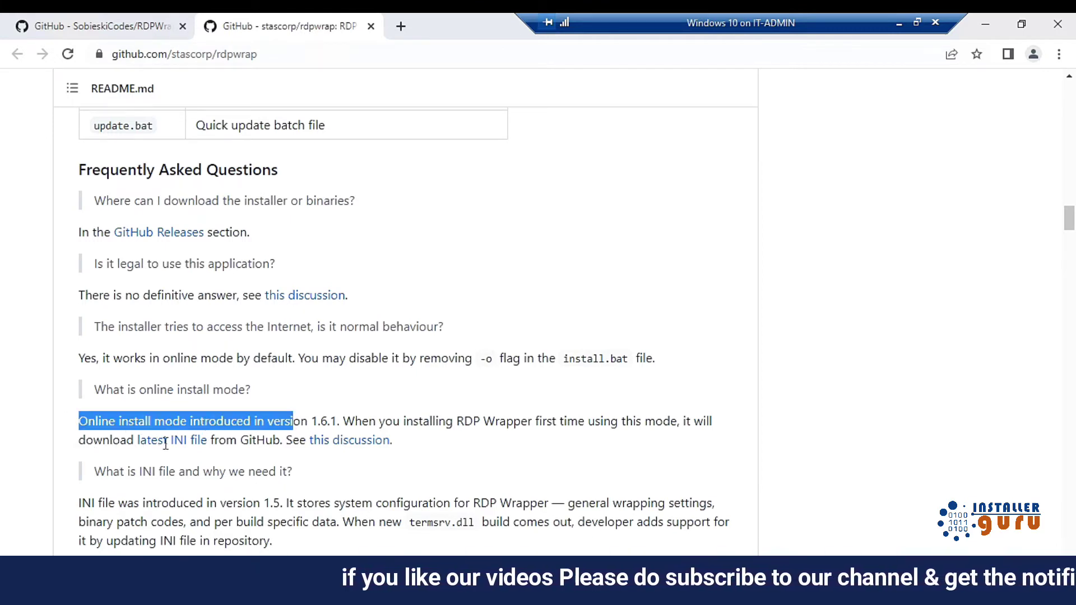
{"action": "right_click", "coordinate": [167, 447]}
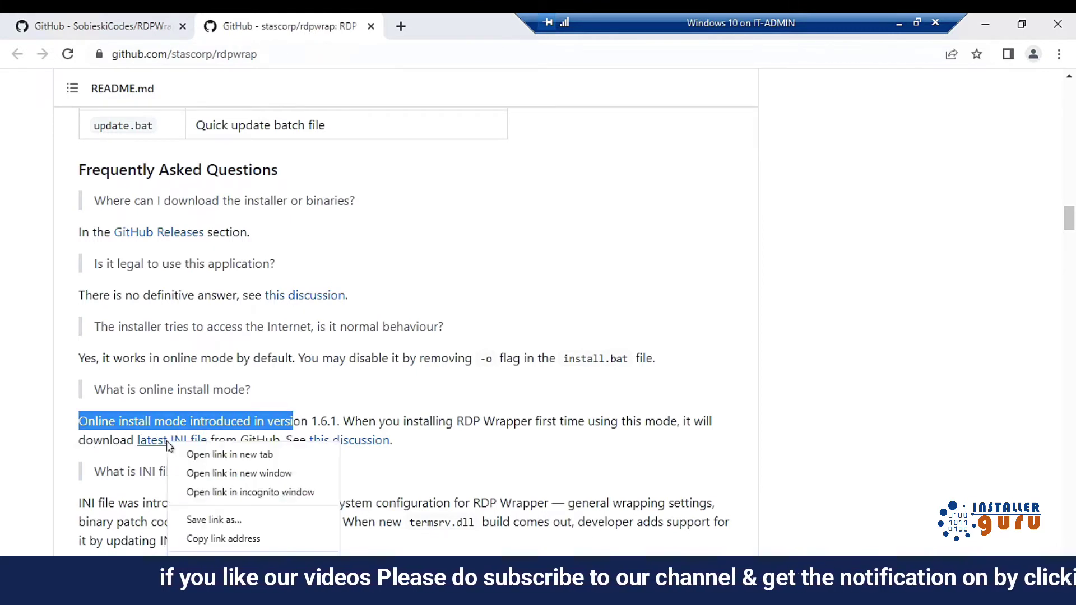
{"action": "left_click", "coordinate": [202, 453]}
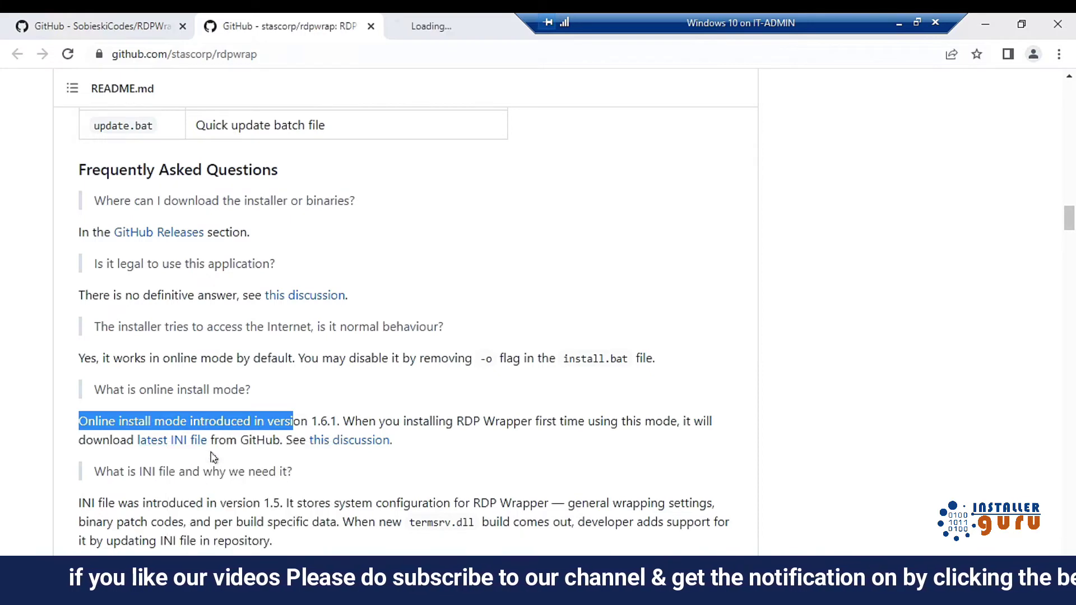
{"action": "left_click", "coordinate": [443, 26]}
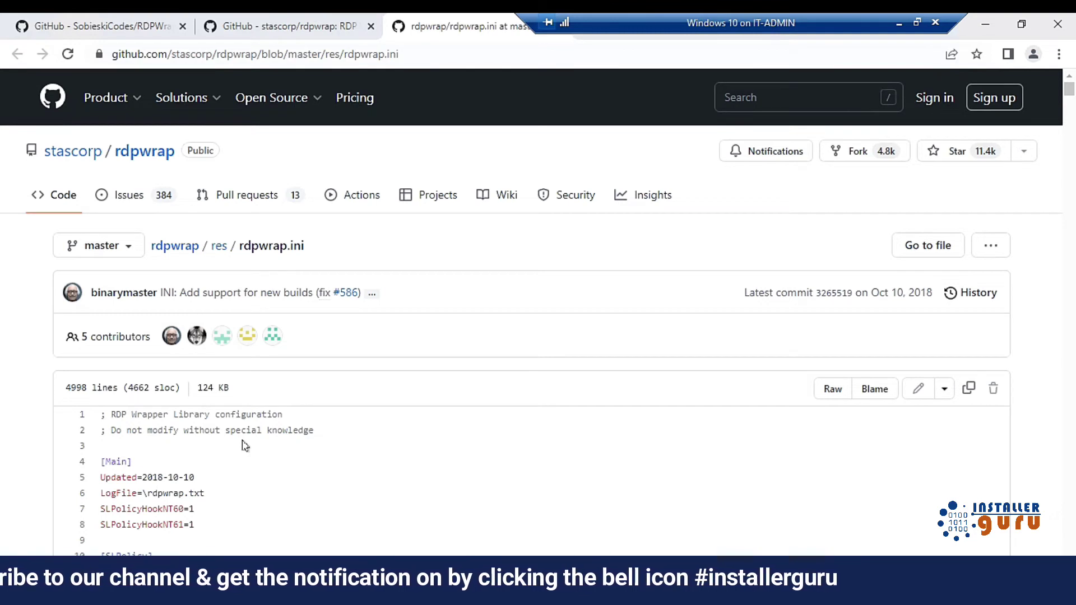
{"action": "scroll", "coordinate": [245, 446], "scroll_direction": "down", "scroll_amount": 1}
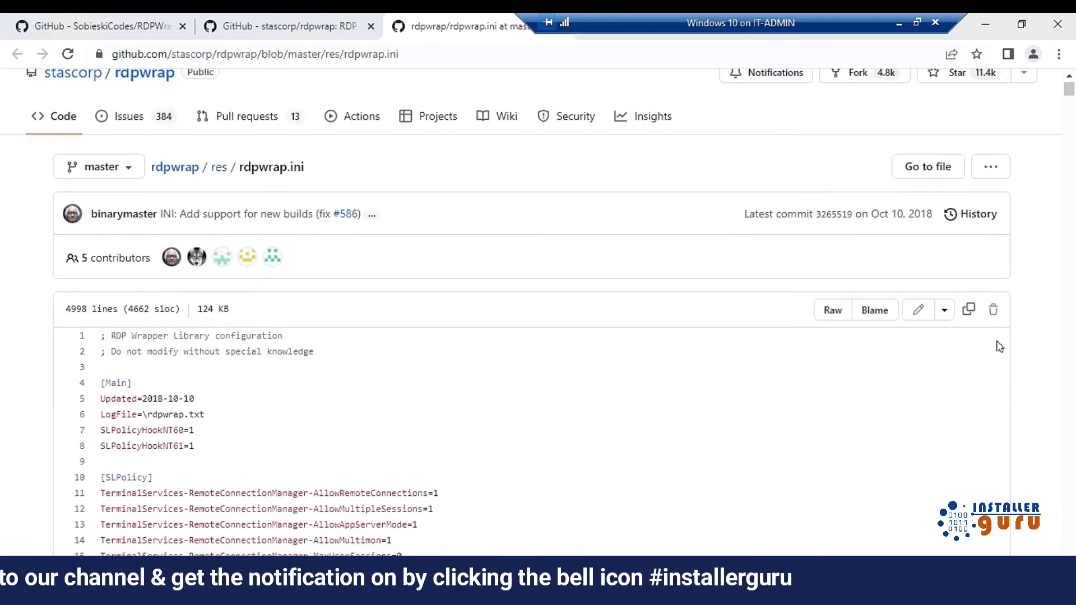
{"action": "left_click", "coordinate": [969, 311]}
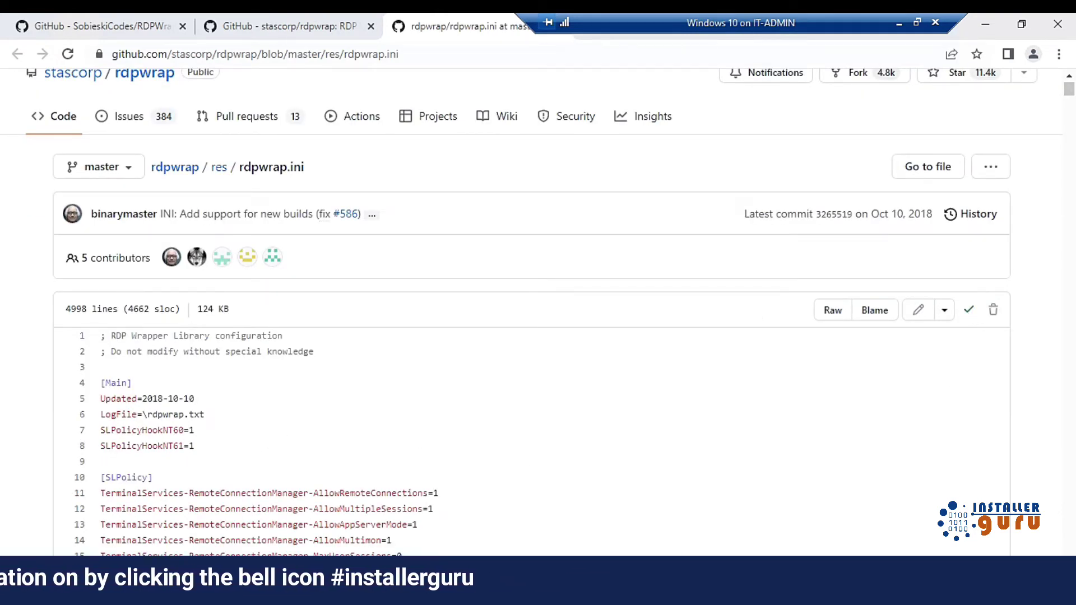
Open the local rdpwrap file in Notepad and replace its contents with the copied INI text
{"action": "key", "text": "alt+Tab"}
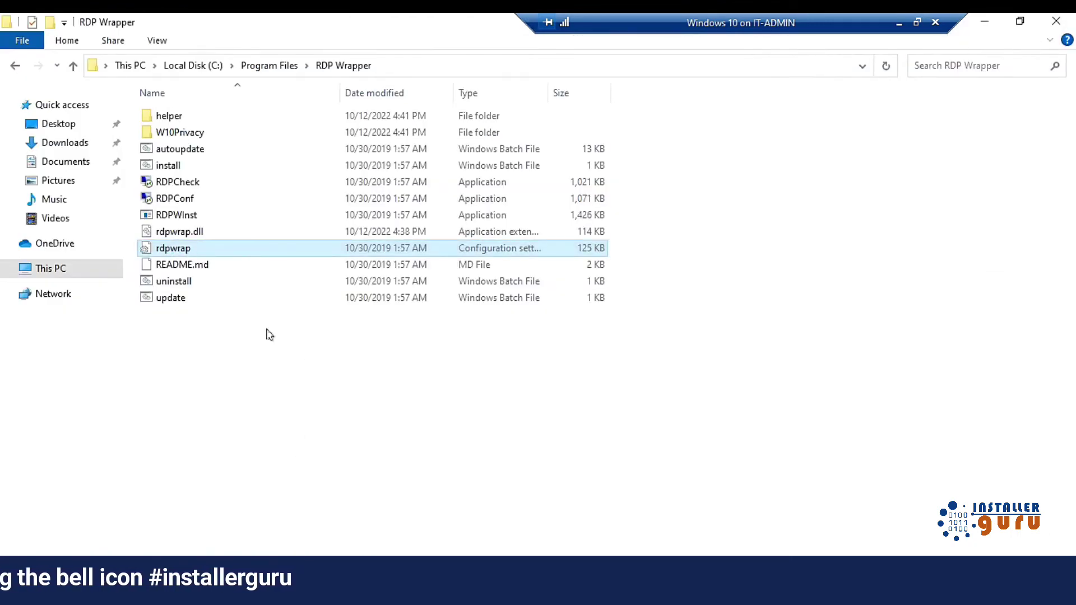
{"action": "right_click", "coordinate": [206, 250]}
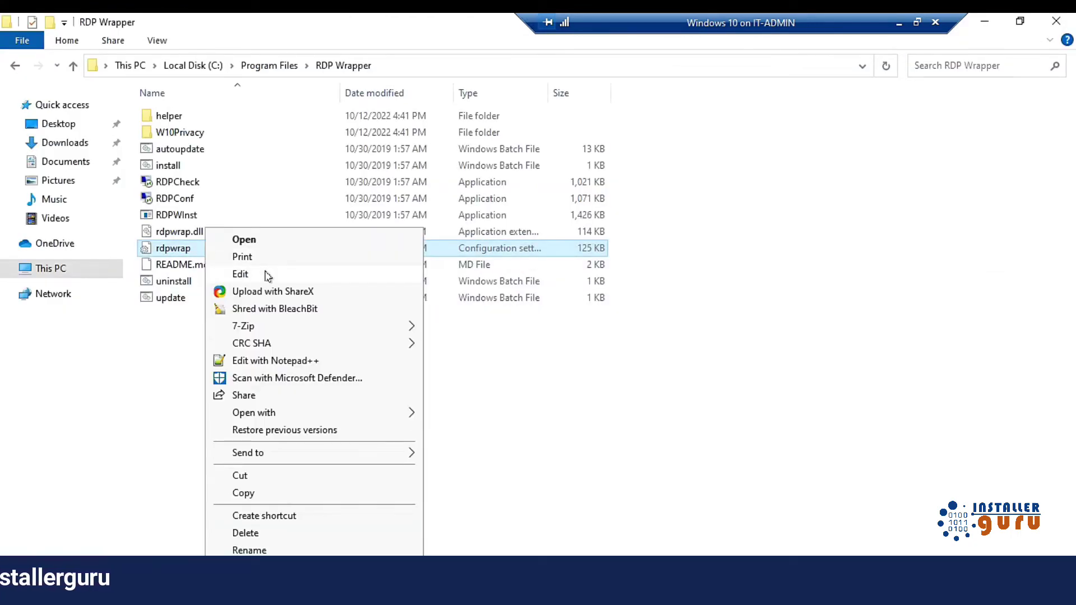
{"action": "left_click", "coordinate": [264, 274]}
{"action": "key", "text": "ctrl+a"}
{"action": "key", "text": "Delete"}
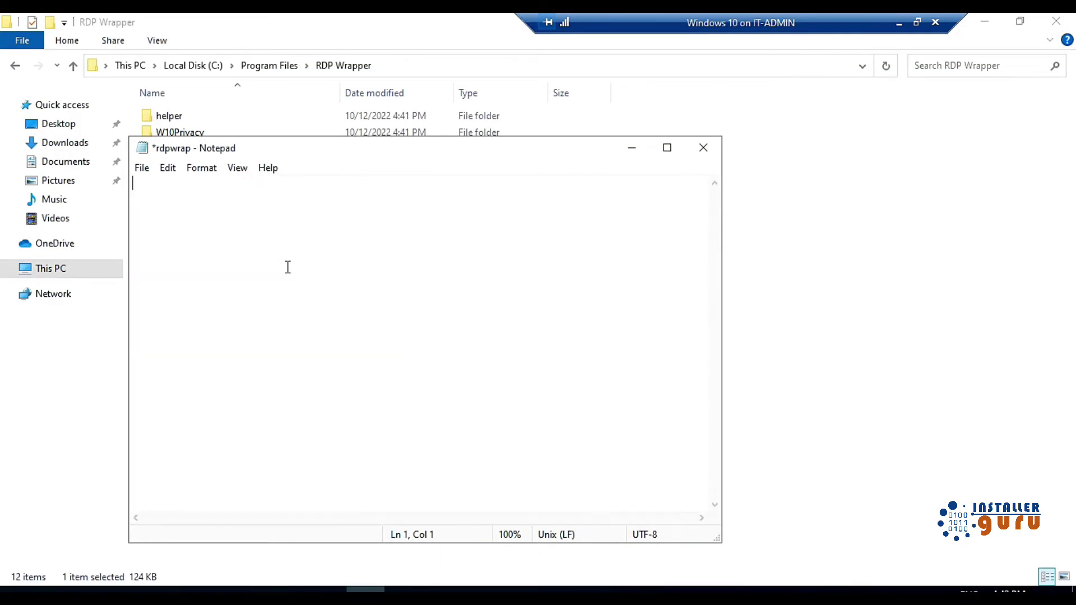
{"action": "key", "text": "ctrl+v"}
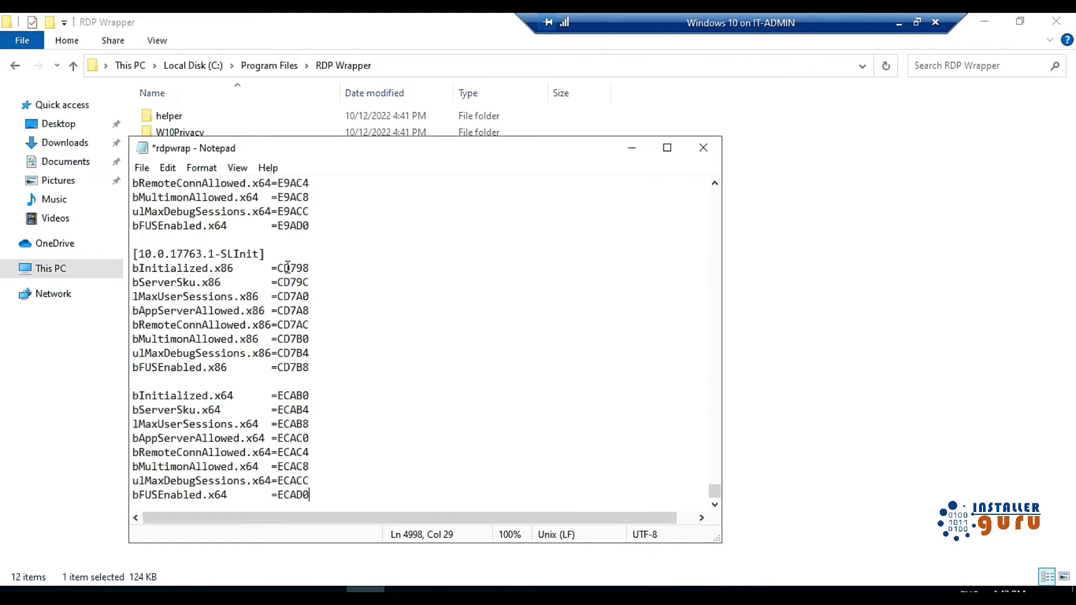
Save rdpwrap, then confirm in RDPConf that RDP Wrapper reports fully supported
{"action": "key", "text": "ctrl+s"}
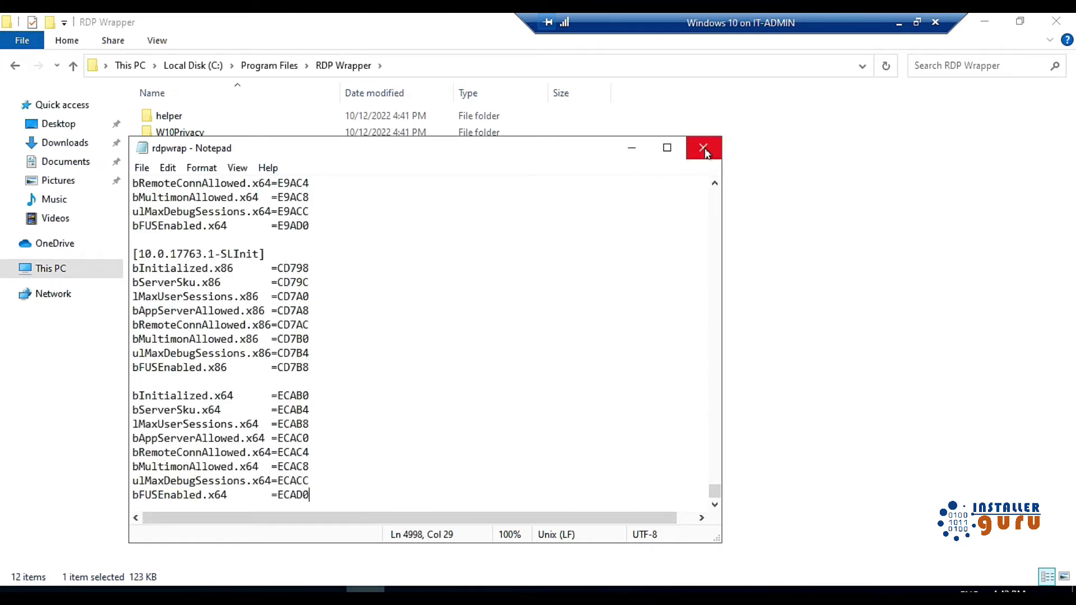
{"action": "left_click", "coordinate": [704, 149]}
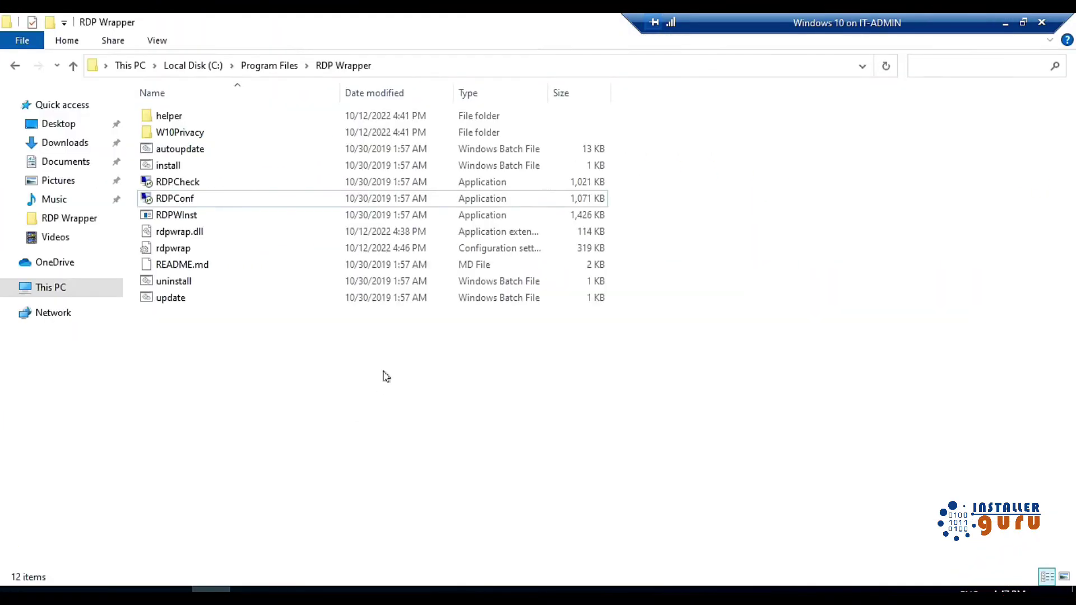
{"action": "double_click", "coordinate": [211, 199]}
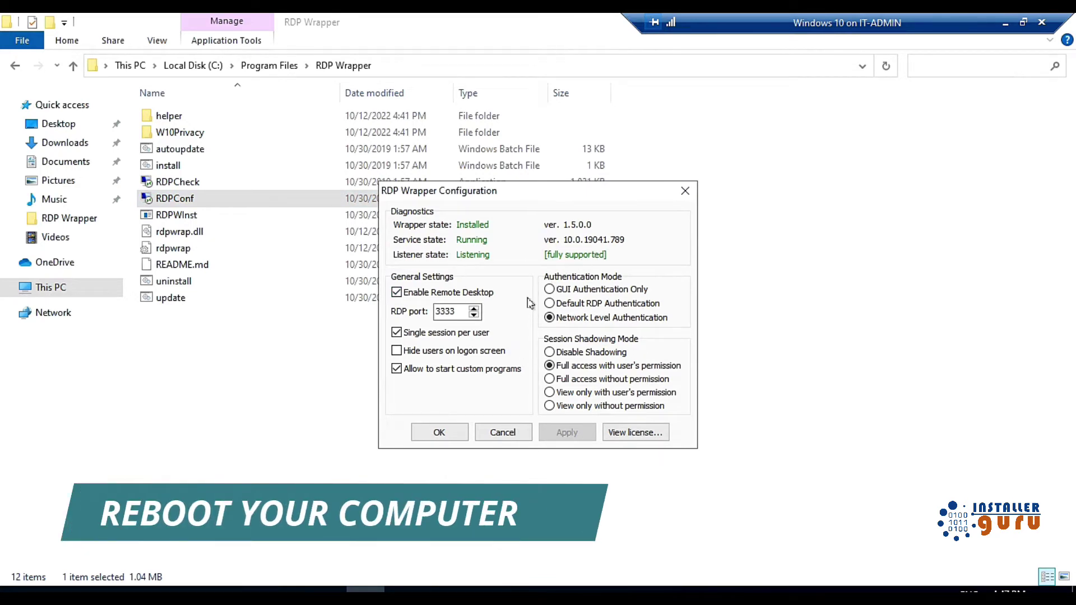
{"action": "left_click", "coordinate": [502, 433]}
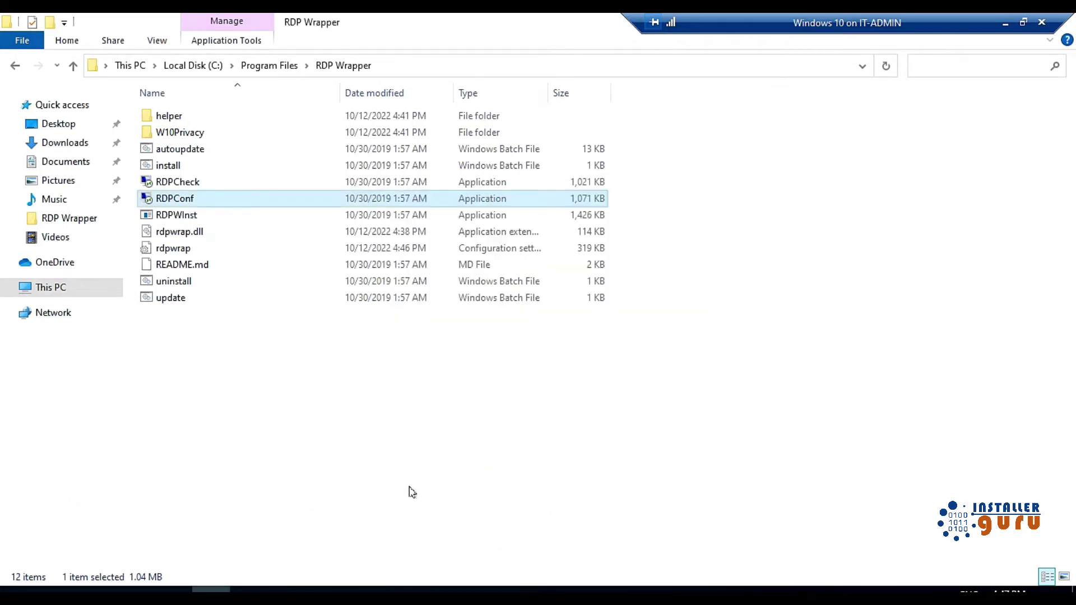
Create local user demo1 with a password in Computer Management
{"action": "left_click", "coordinate": [288, 589]}
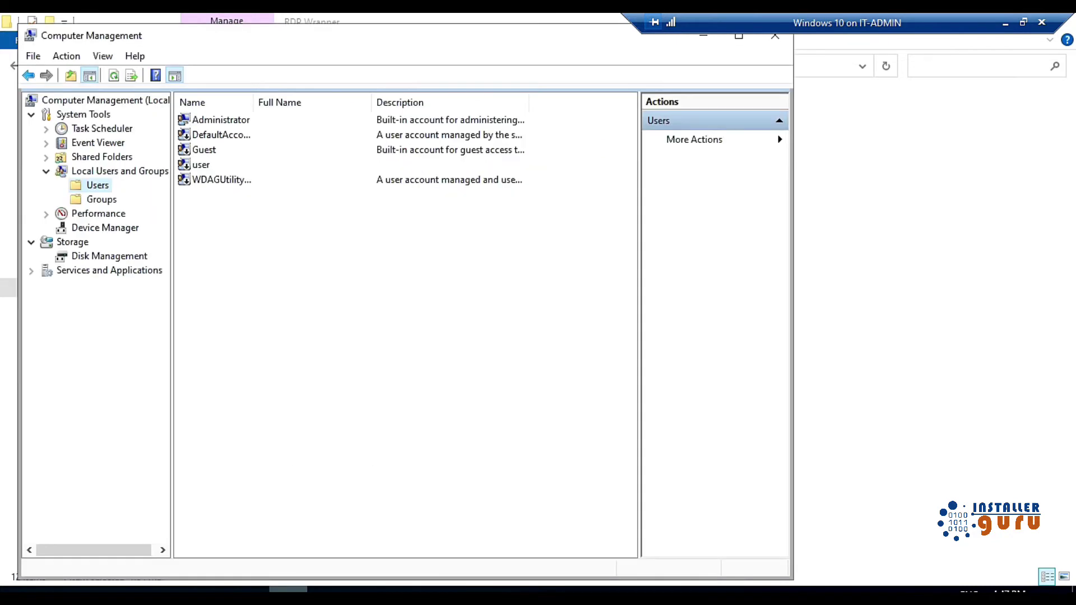
{"action": "right_click", "coordinate": [250, 235]}
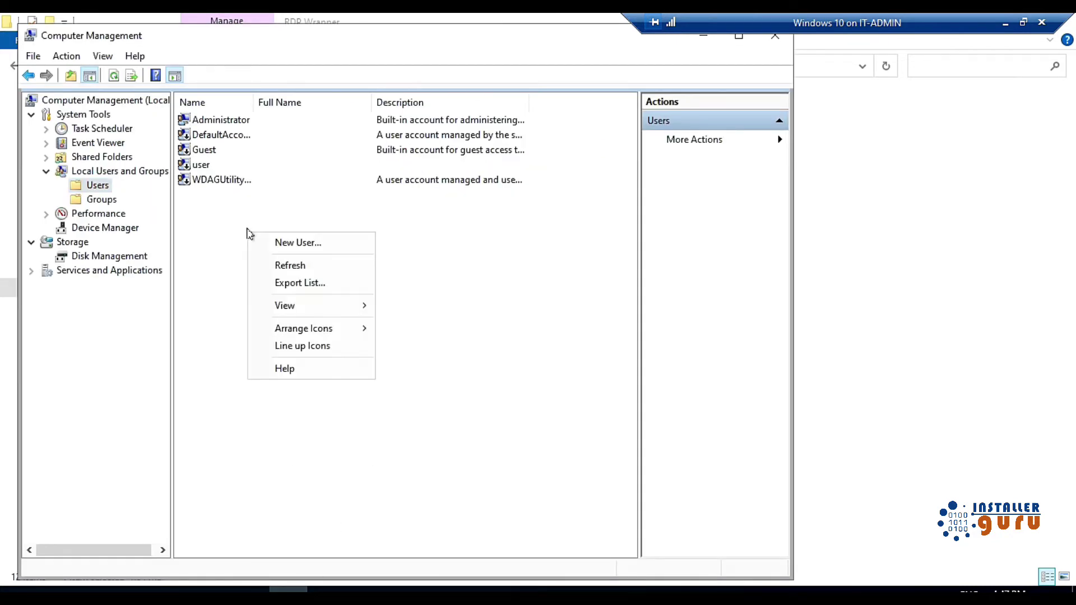
{"action": "left_click", "coordinate": [308, 242]}
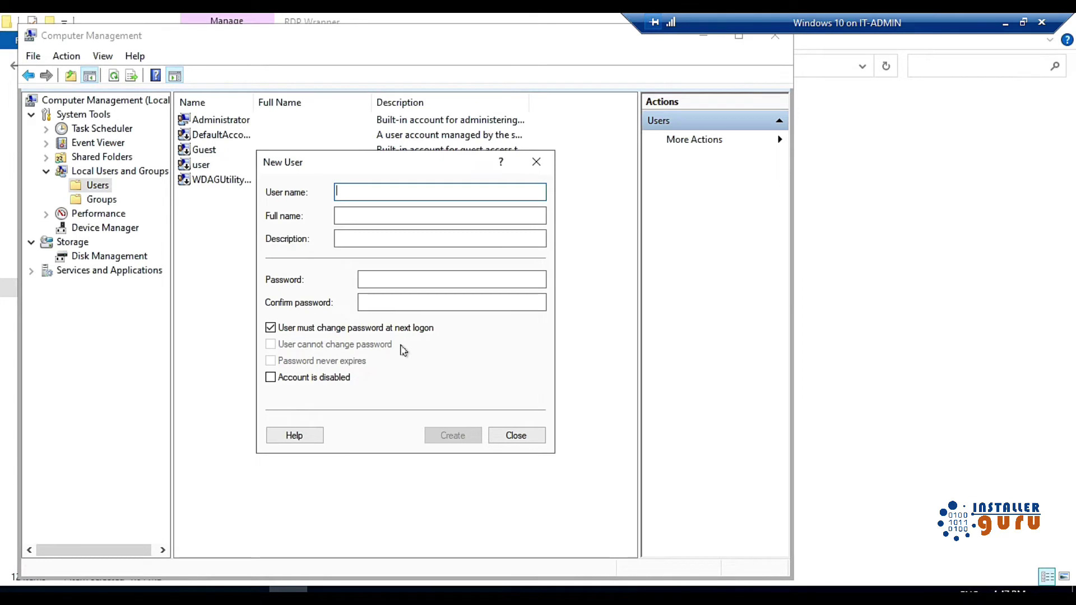
{"action": "type", "text": "demo"}
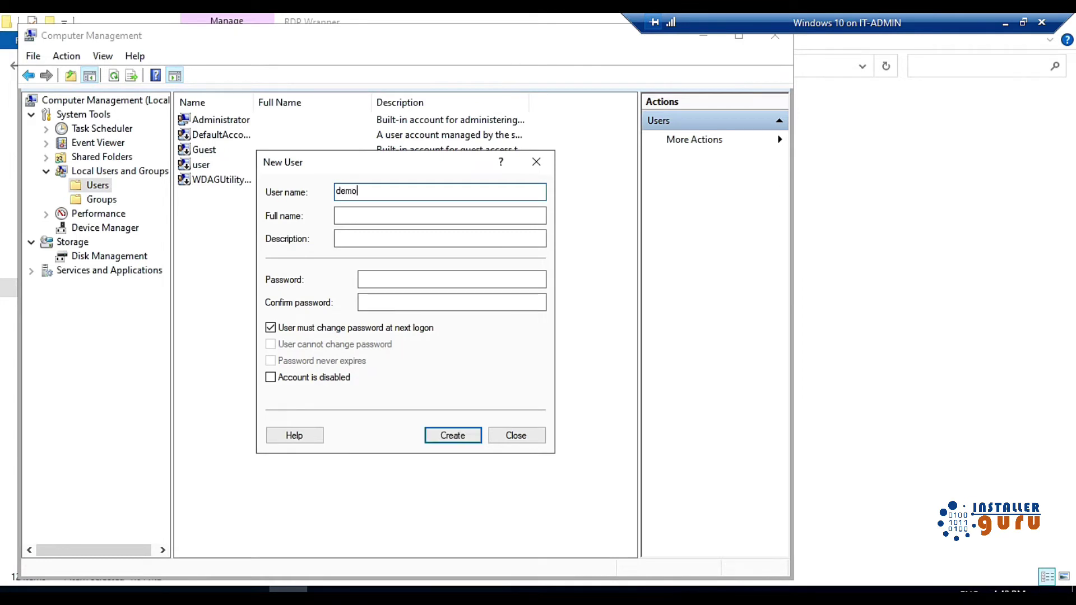
{"action": "type", "text": "1"}
{"action": "left_click", "coordinate": [418, 280]}
{"action": "type", "text": "P@ssw0rd"}
{"action": "key", "text": "Tab"}
Create local user demo2 with the same password
{"action": "type", "text": "P@ssw0rd"}
{"action": "left_click", "coordinate": [452, 435]}
{"action": "type", "text": "demo2"}
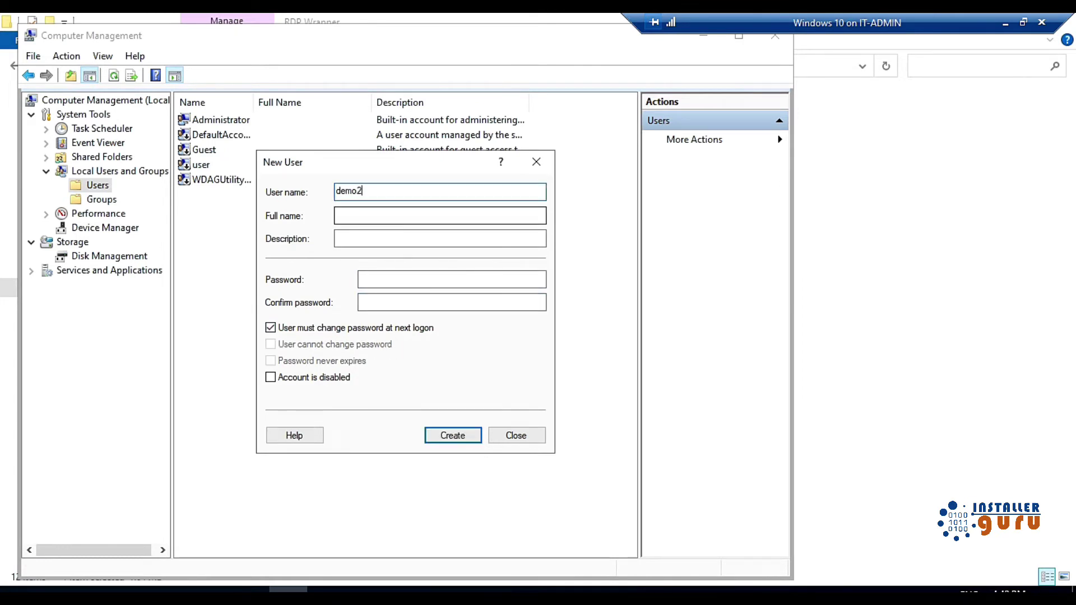
{"action": "left_click", "coordinate": [452, 280]}
{"action": "type", "text": "P@ssw0rd"}
{"action": "key", "text": "Tab"}
Create demo3 with a password, no forced change at next logon, and close the form
{"action": "type", "text": "P@ssw0rd"}
{"action": "key", "text": "Return"}
{"action": "type", "text": "de"}
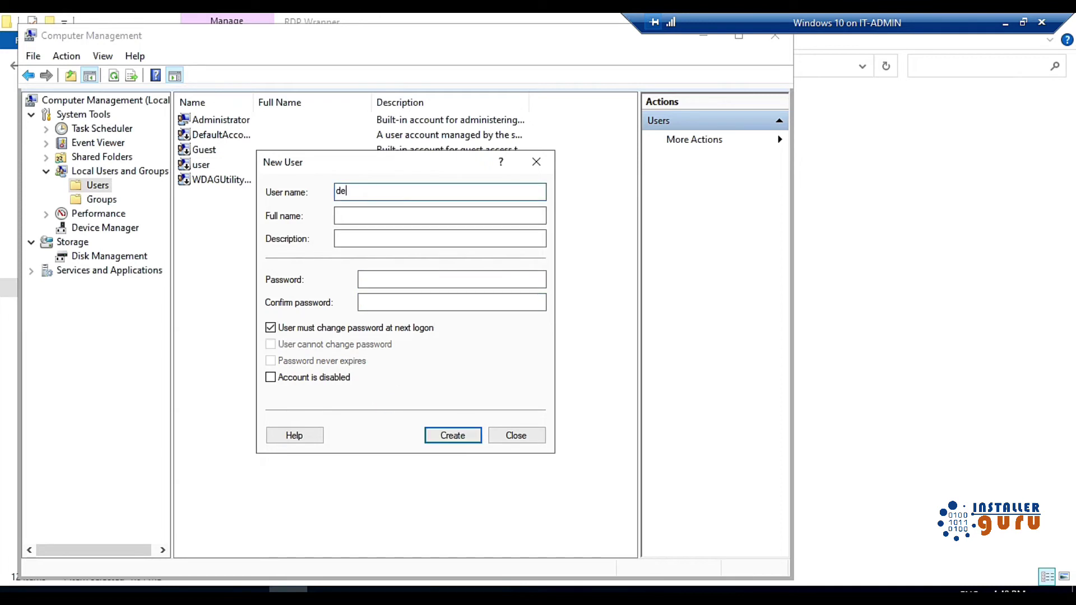
{"action": "type", "text": "mo3"}
{"action": "left_click", "coordinate": [452, 280]}
{"action": "type", "text": "P@ssw0rd"}
{"action": "key", "text": "Tab"}
{"action": "type", "text": "P"}
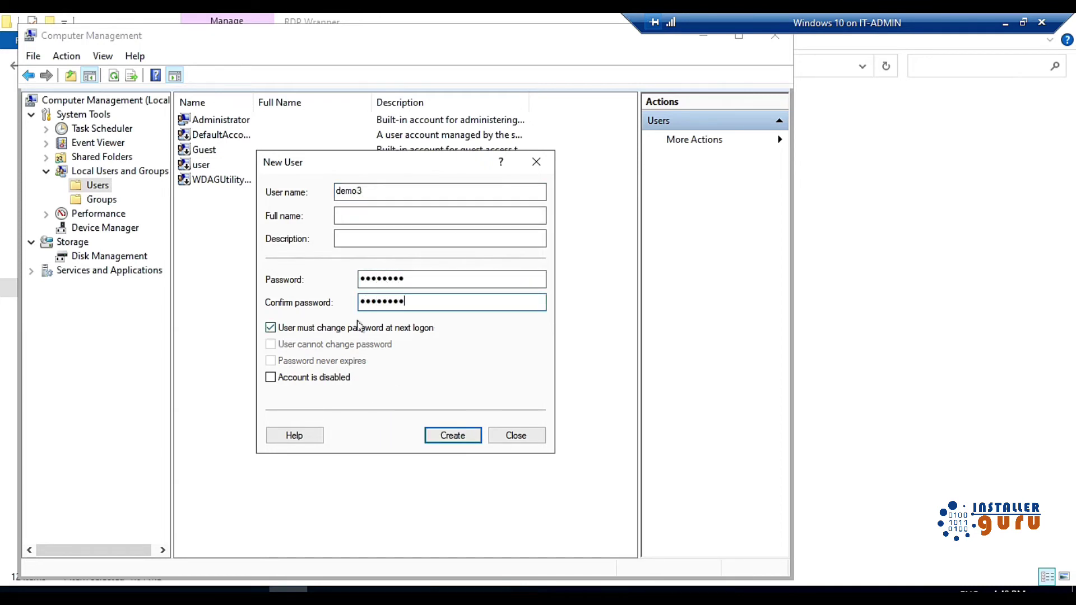
{"action": "left_click", "coordinate": [385, 327]}
{"action": "left_click", "coordinate": [463, 438]}
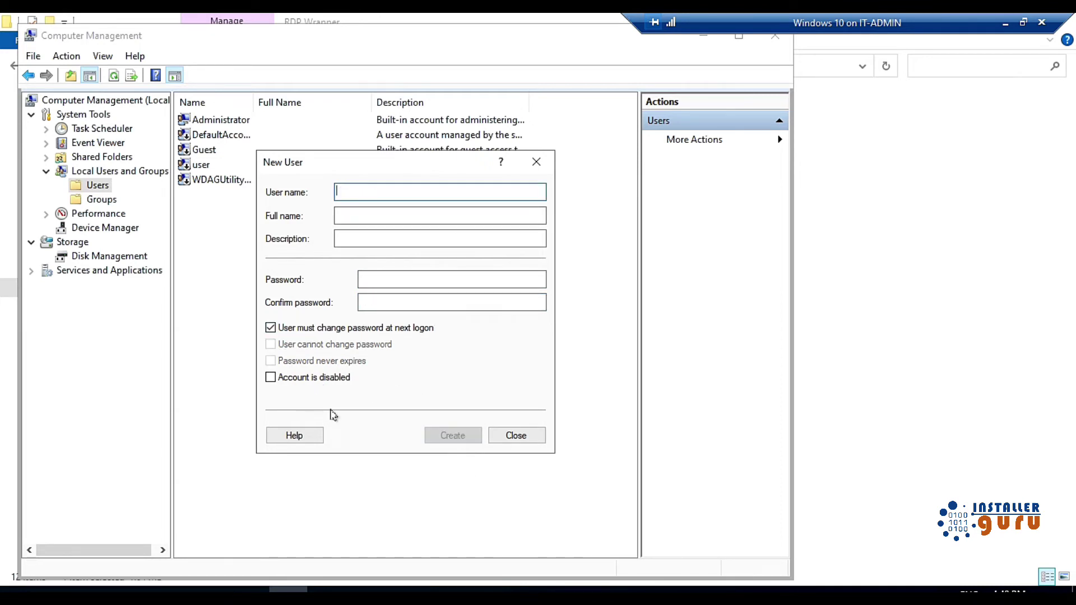
{"action": "left_click", "coordinate": [516, 436]}
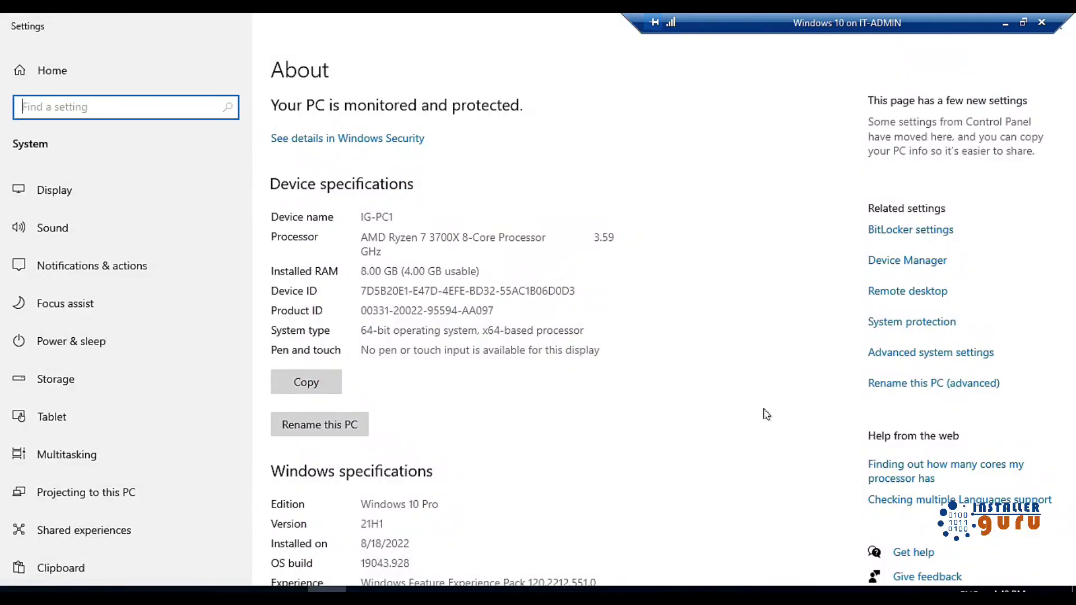
Open the Remote Desktop Users list from System Properties' Remote settings
{"action": "left_click", "coordinate": [904, 353]}
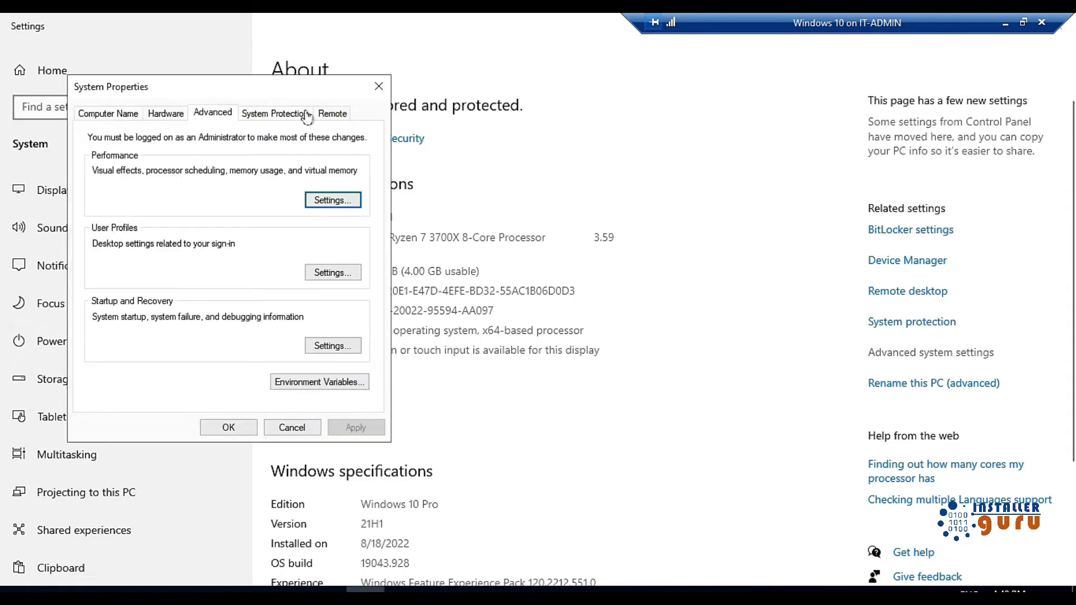
{"action": "left_click", "coordinate": [312, 113]}
{"action": "left_click", "coordinate": [332, 113]}
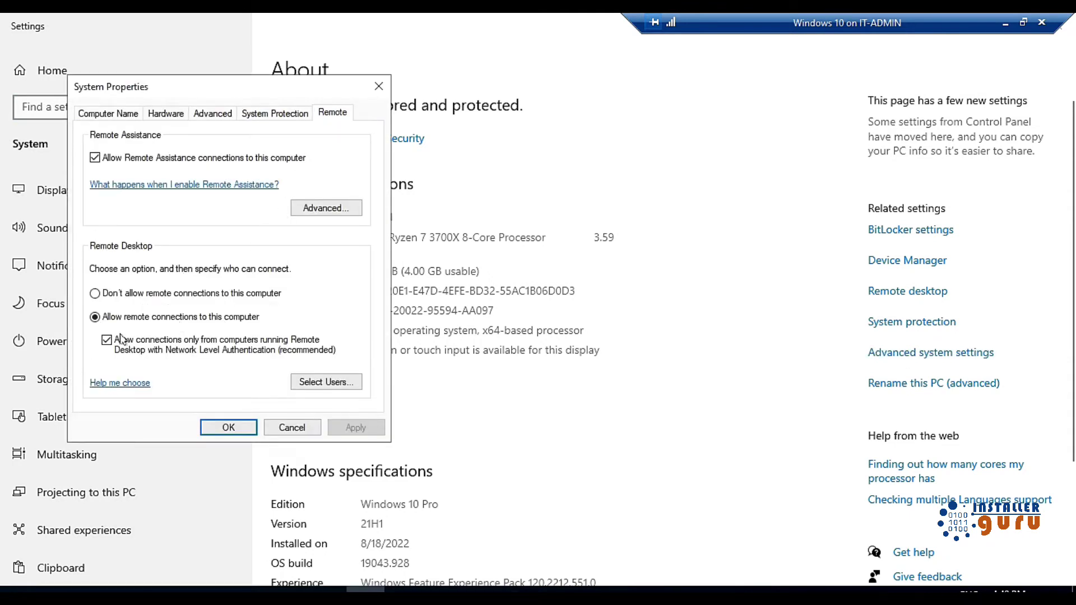
{"action": "left_click", "coordinate": [321, 381]}
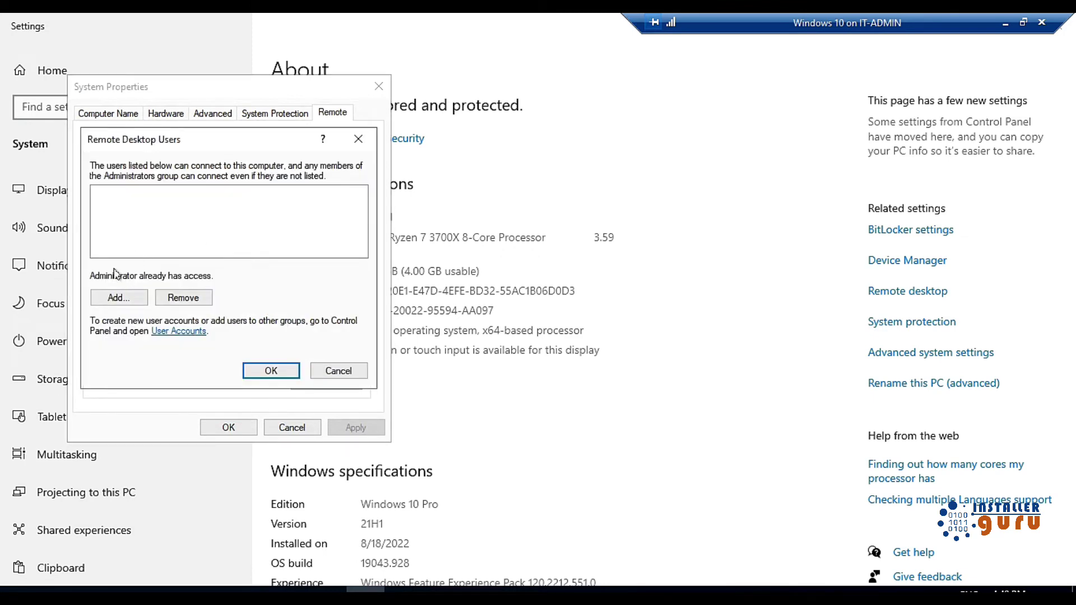
Search all accounts on IG-PC1 and pick demo1, demo2 and demo3
{"action": "left_click", "coordinate": [135, 301]}
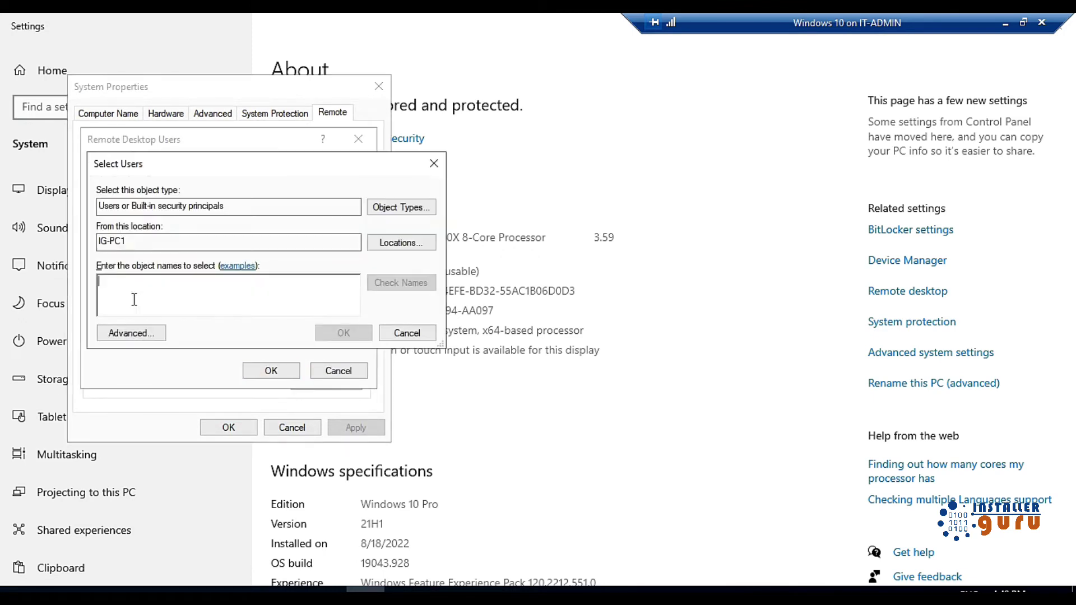
{"action": "type", "text": "demo"}
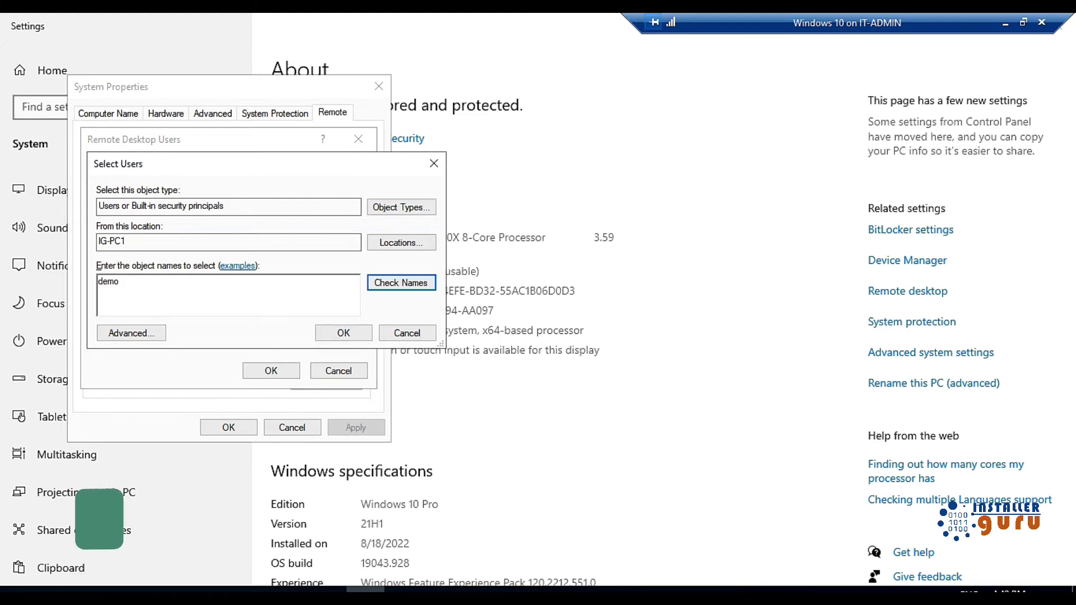
{"action": "left_click", "coordinate": [401, 283]}
{"action": "left_click", "coordinate": [427, 416]}
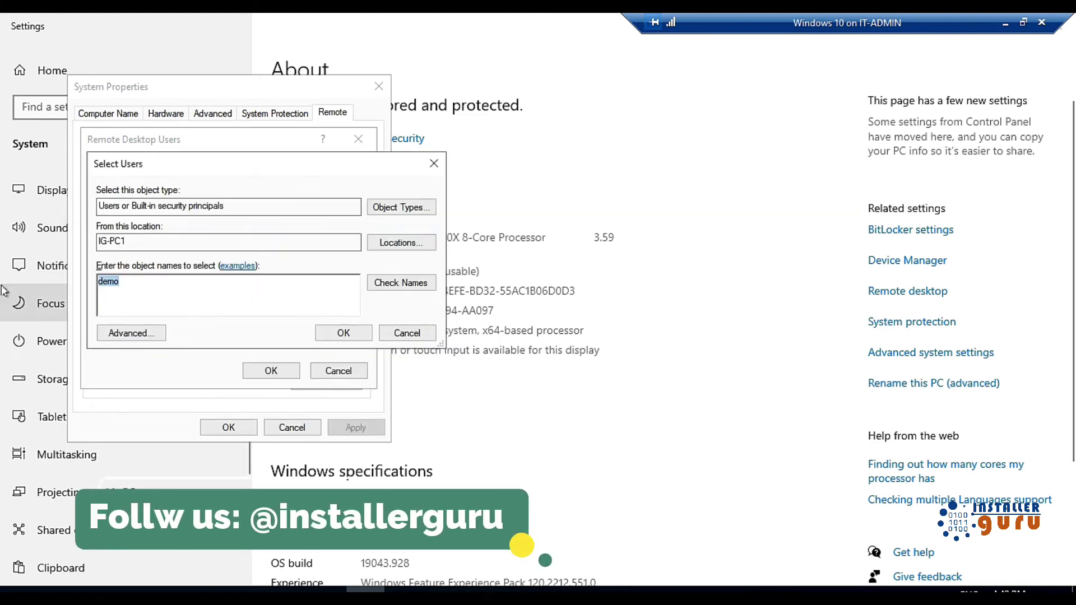
{"action": "key", "text": "BackSpace"}
{"action": "left_click", "coordinate": [129, 333]}
{"action": "left_click", "coordinate": [459, 284]}
{"action": "scroll", "coordinate": [292, 504], "scroll_direction": "down", "scroll_amount": 3}
{"action": "left_click", "coordinate": [124, 501]}
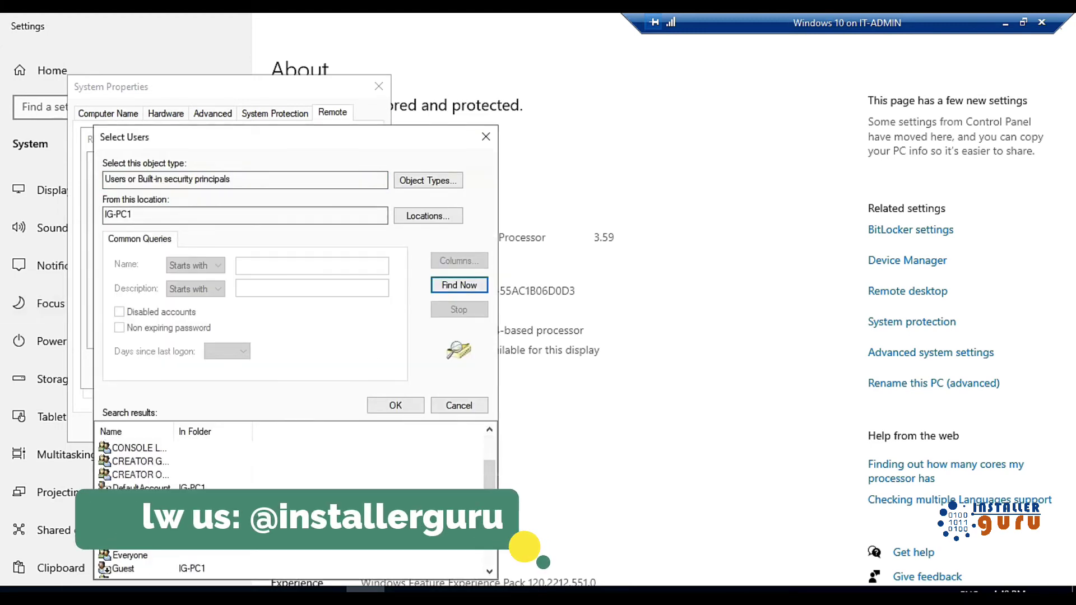
{"action": "left_click", "coordinate": [123, 528], "text": "shift"}
{"action": "left_click", "coordinate": [377, 411]}
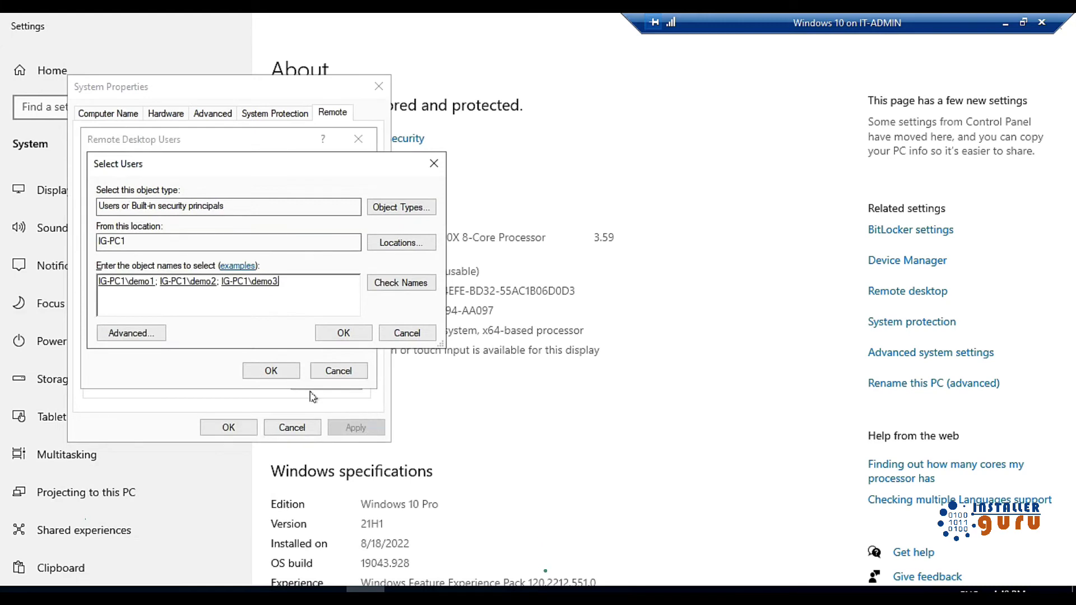
Add the three demo users to Remote Desktop Users and apply the system properties
{"action": "left_click", "coordinate": [343, 334]}
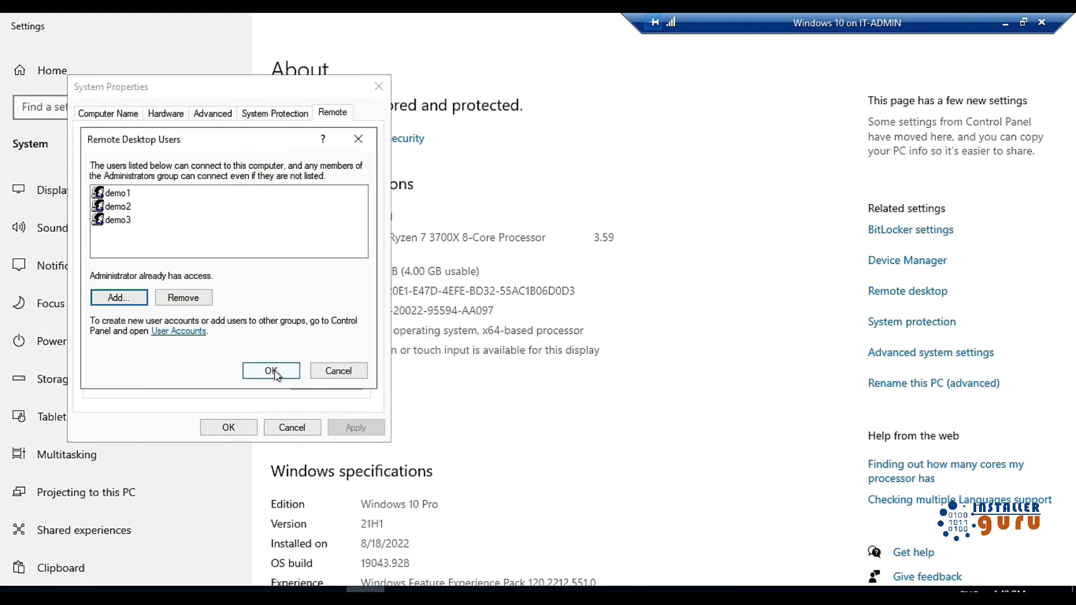
{"action": "key", "text": "Return"}
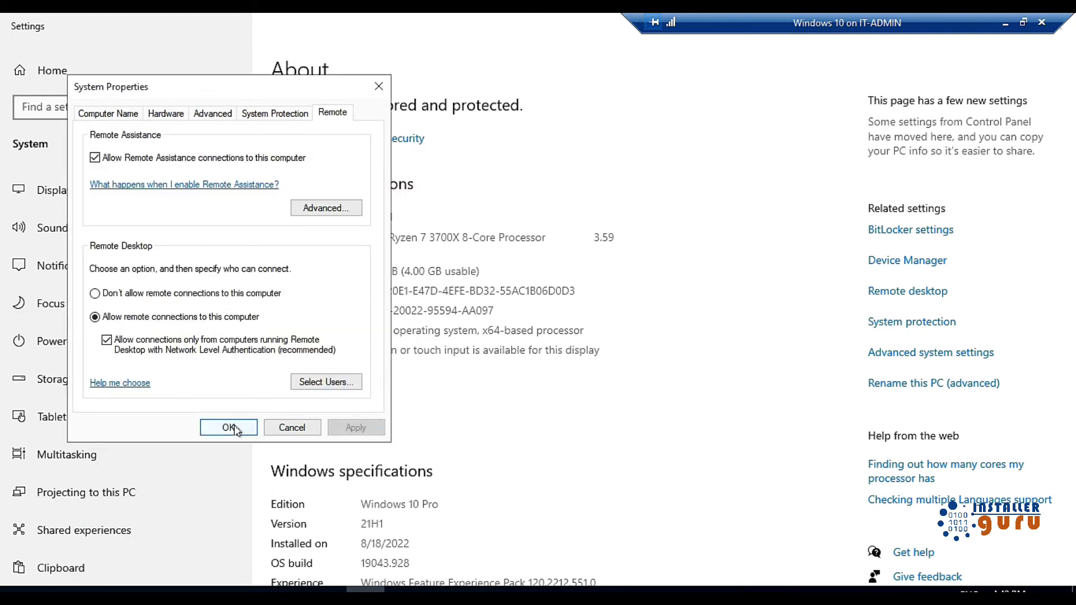
{"action": "left_click", "coordinate": [228, 427]}
{"action": "left_click_drag", "start_coordinate": [904, 28], "coordinate": [771, 19]}
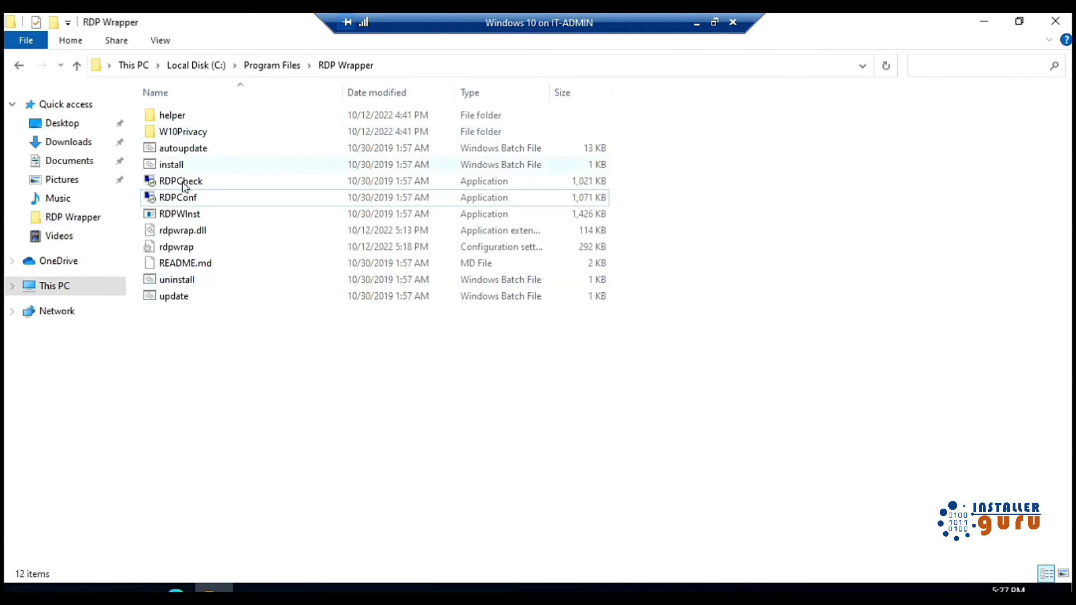
Run RDPCheck, sign demo1 in with its password, then close the checker window
{"action": "double_click", "coordinate": [201, 182]}
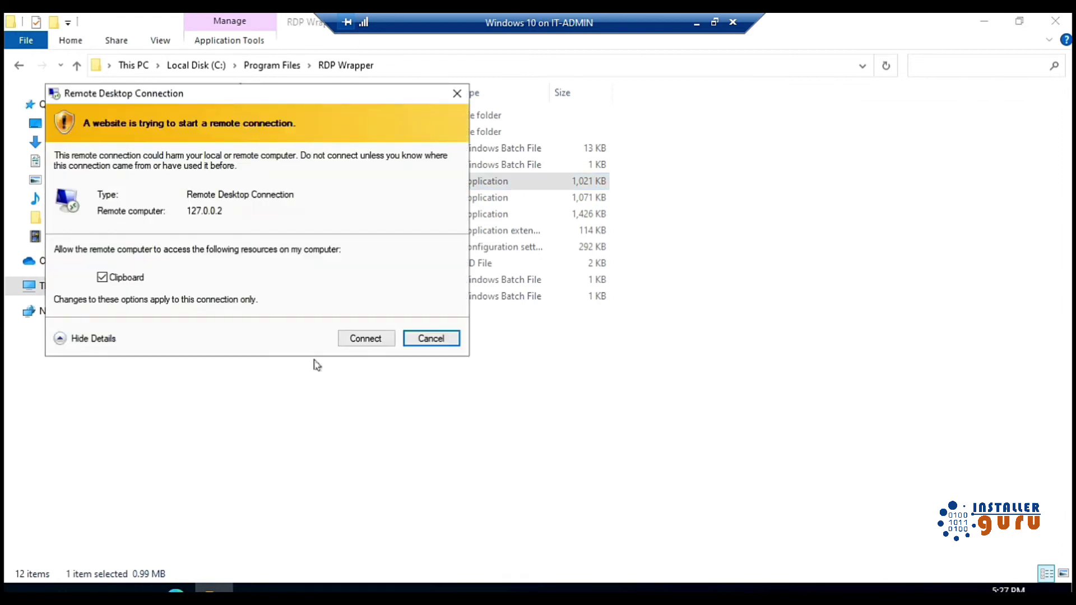
{"action": "left_click", "coordinate": [363, 339]}
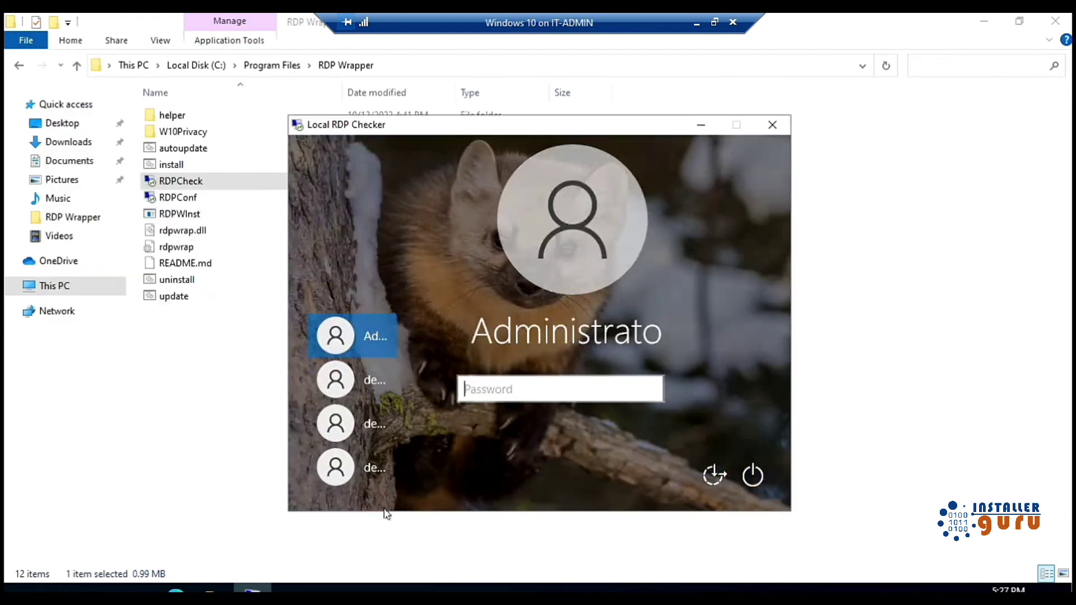
{"action": "left_click", "coordinate": [359, 382]}
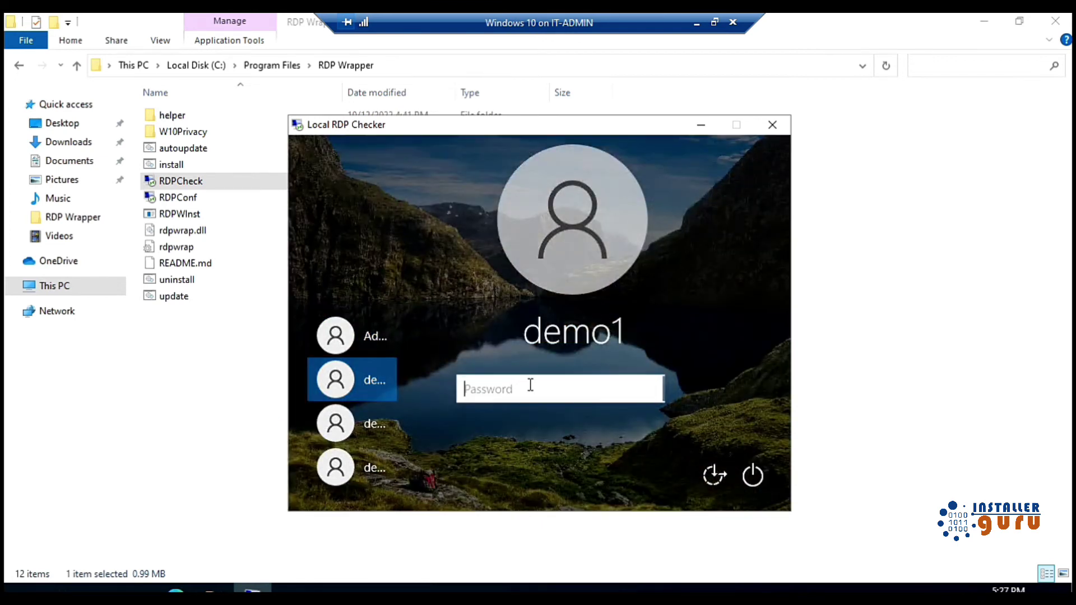
{"action": "type", "text": "•"}
{"action": "key", "text": "Return"}
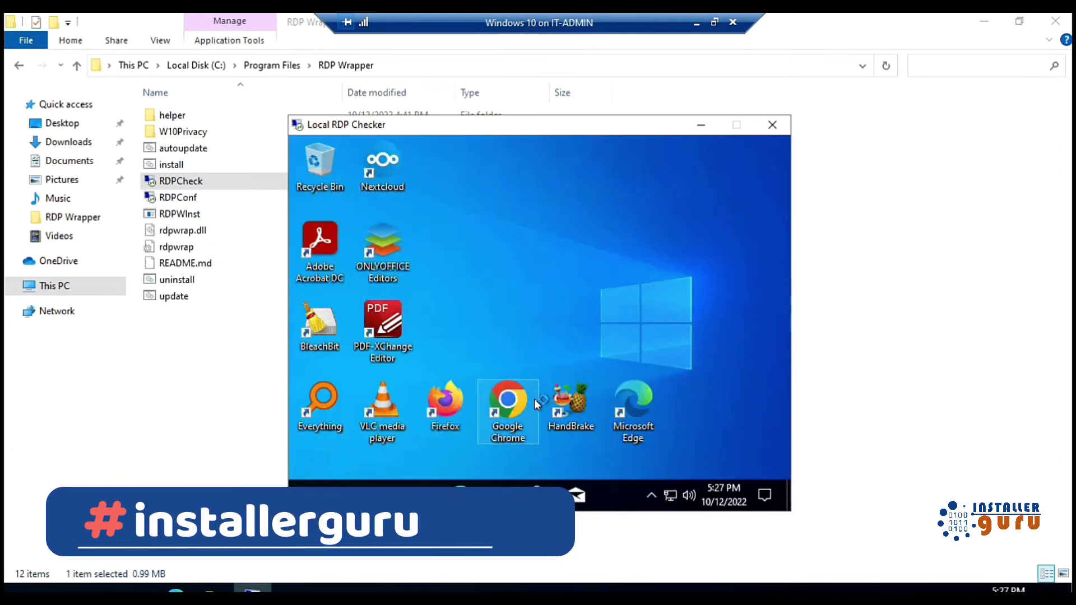
{"action": "left_click", "coordinate": [772, 124]}
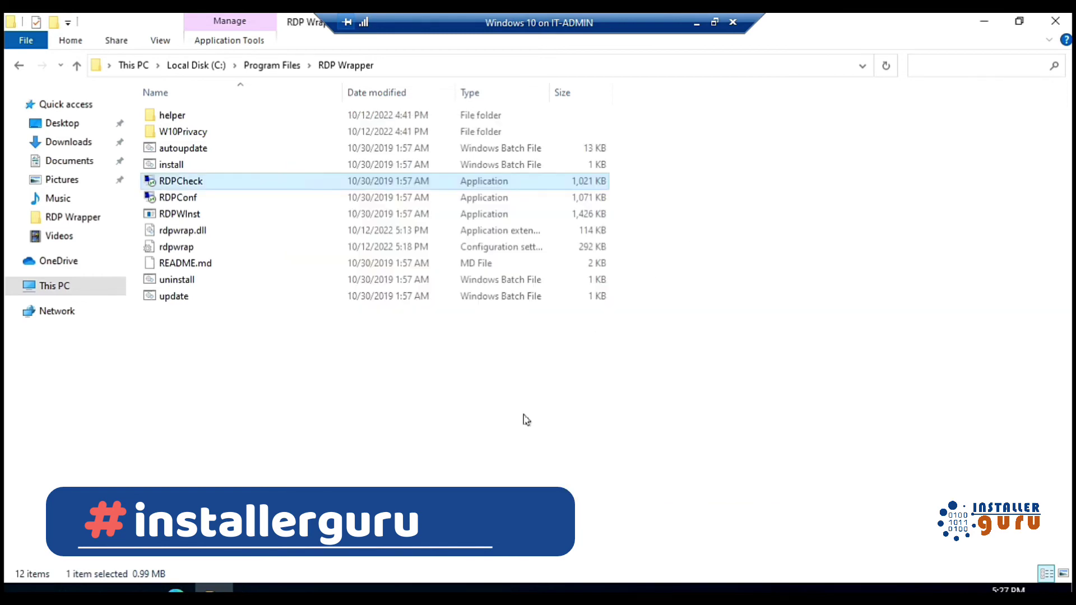
{"action": "left_click", "coordinate": [393, 434]}
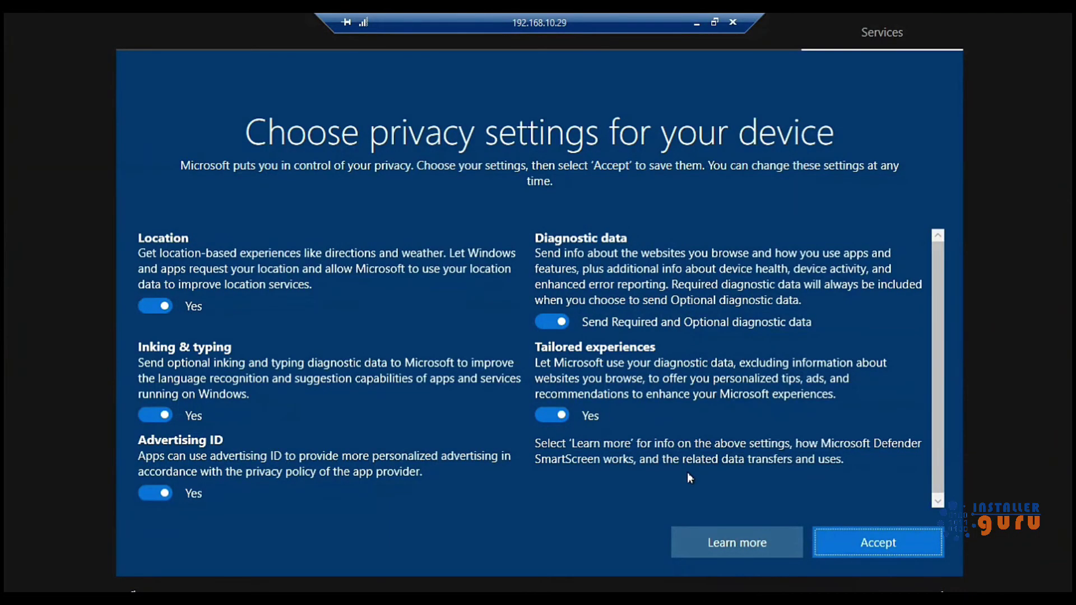
Accept the setup prompt, minimize the 192.168.10.29 remote session, and open the desktop context menu
{"action": "left_click", "coordinate": [858, 540]}
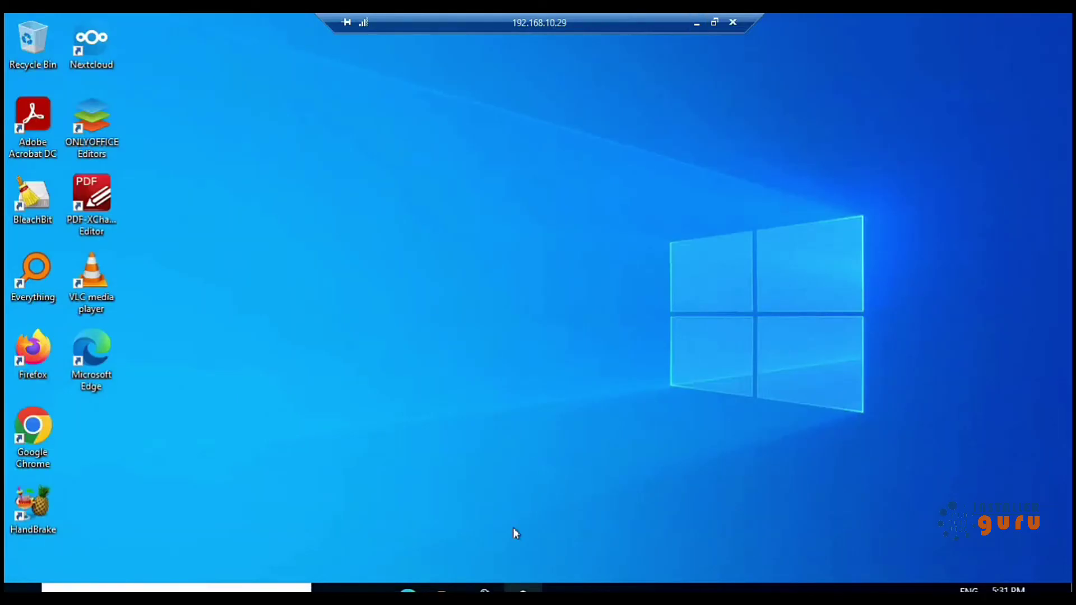
{"action": "mouse_move", "coordinate": [625, 15]}
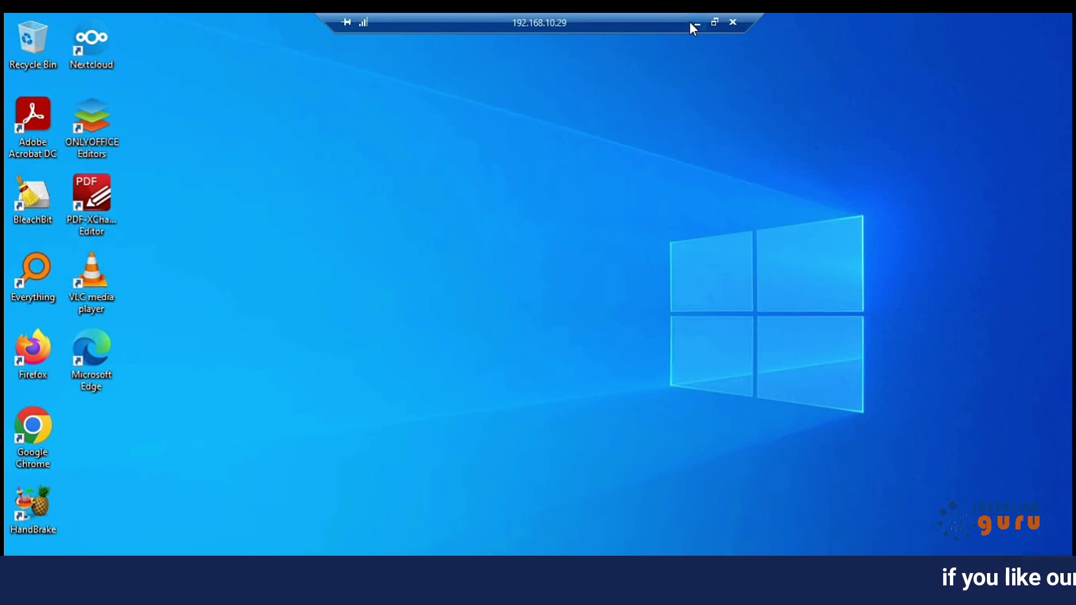
{"action": "left_click", "coordinate": [695, 23]}
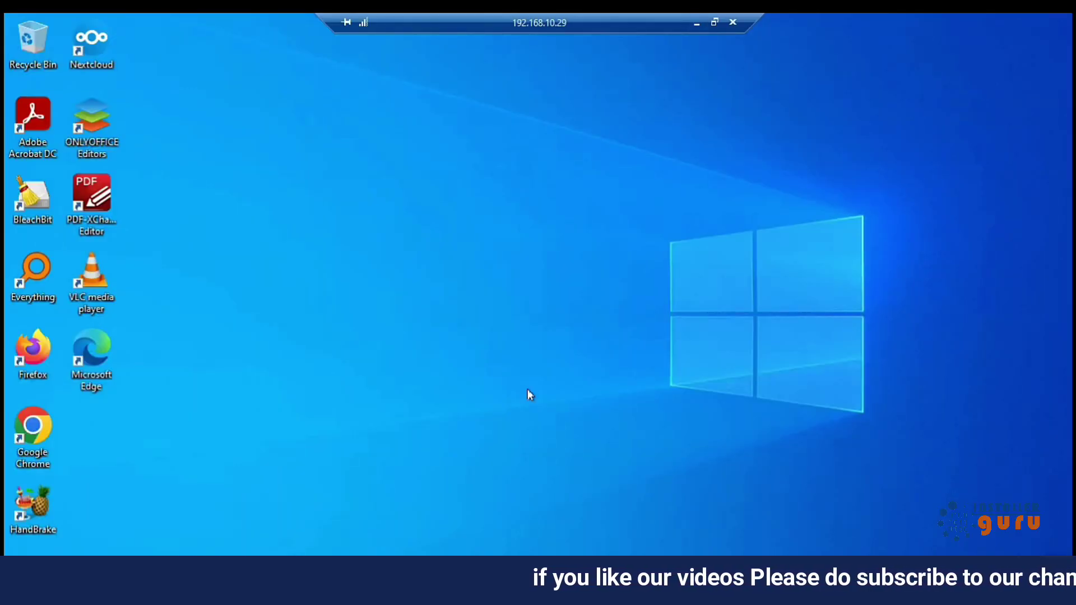
{"action": "right_click", "coordinate": [574, 374]}
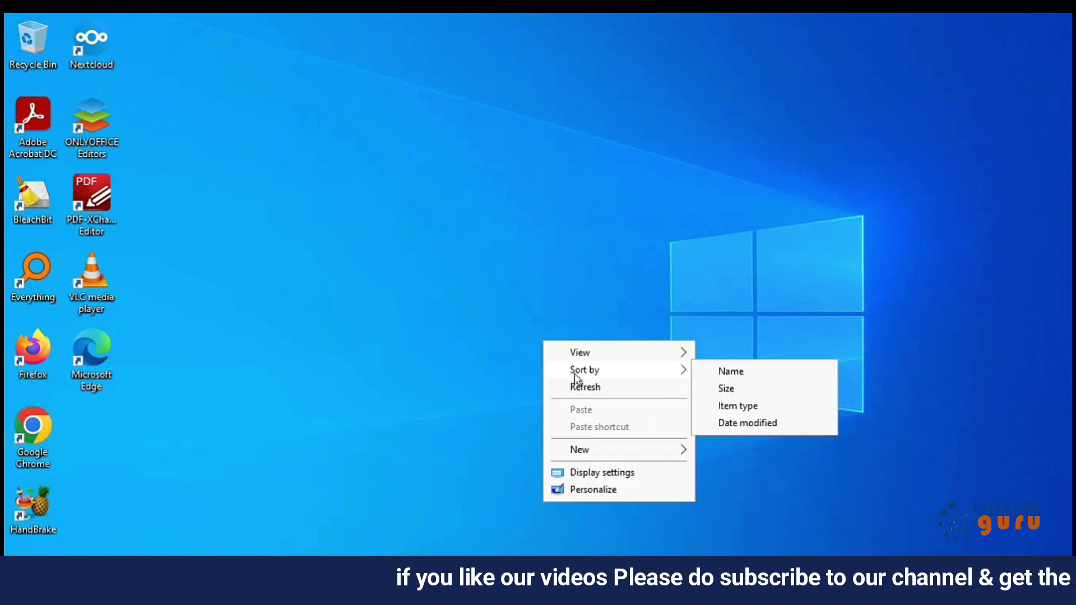